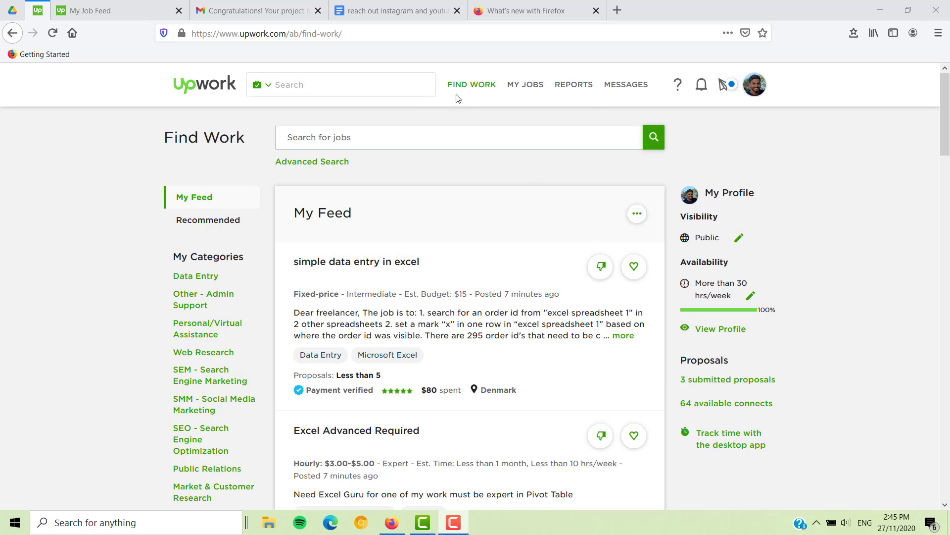
Step: Open the project dashboard and look over the list of approved projects
{"action": "mouse_move", "coordinate": [458, 85]}
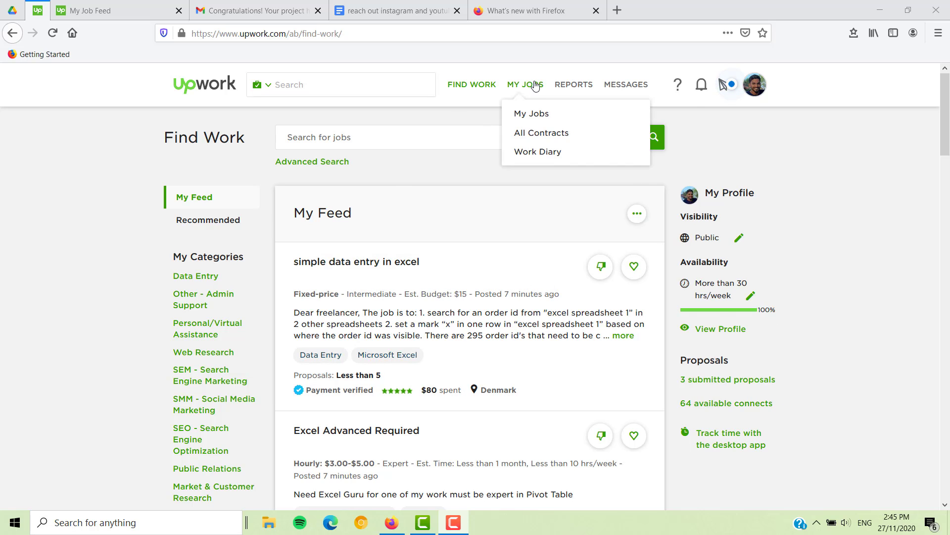
{"action": "mouse_move", "coordinate": [483, 94]}
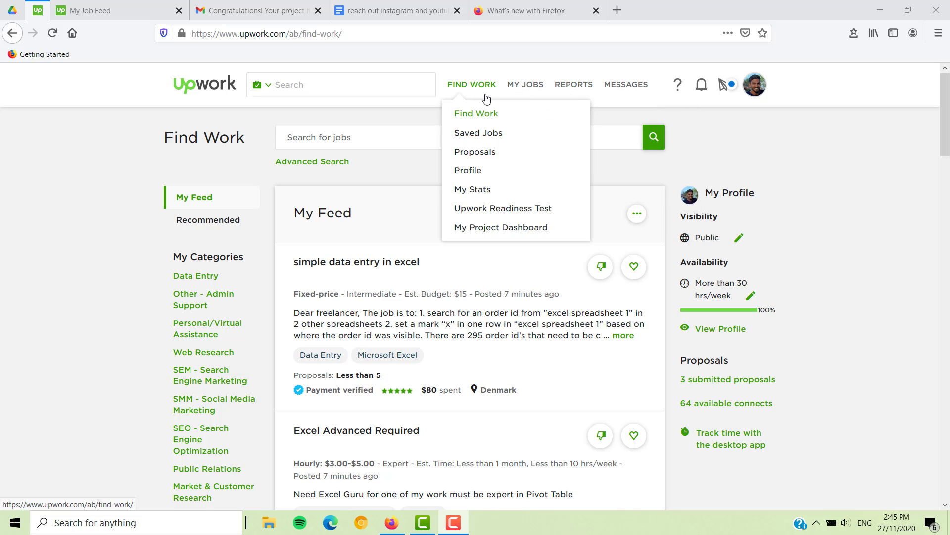
{"action": "left_click", "coordinate": [471, 229]}
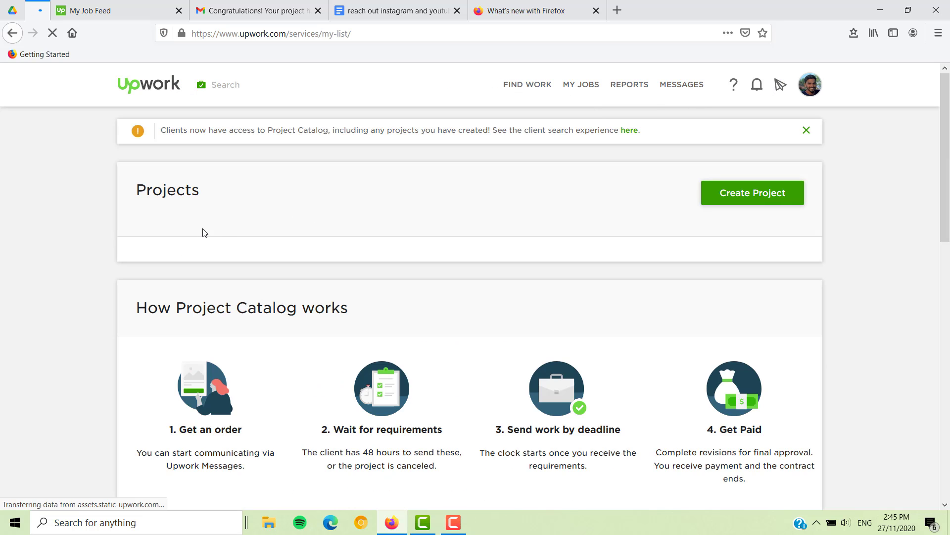
{"action": "scroll", "coordinate": [497, 302], "scroll_direction": "down", "scroll_amount": 4}
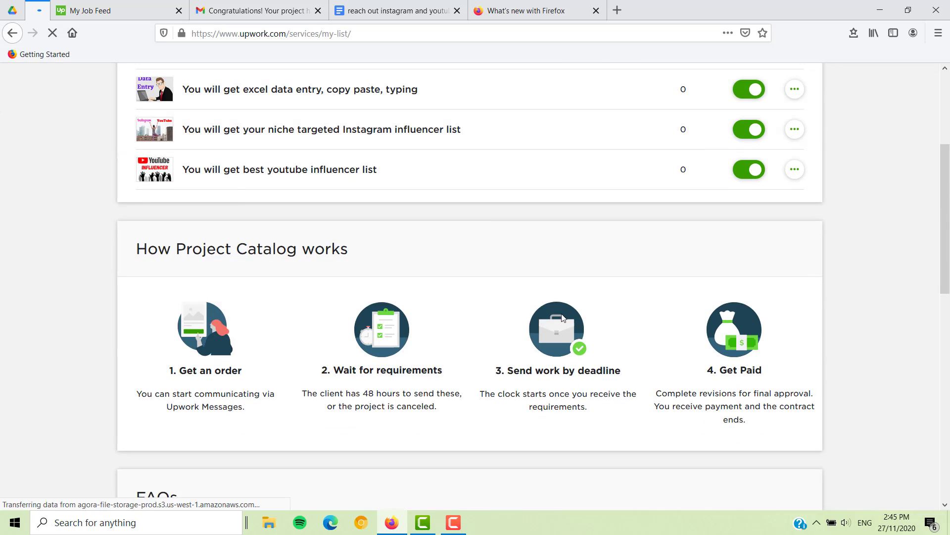
{"action": "scroll", "coordinate": [470, 298], "scroll_direction": "up", "scroll_amount": 4}
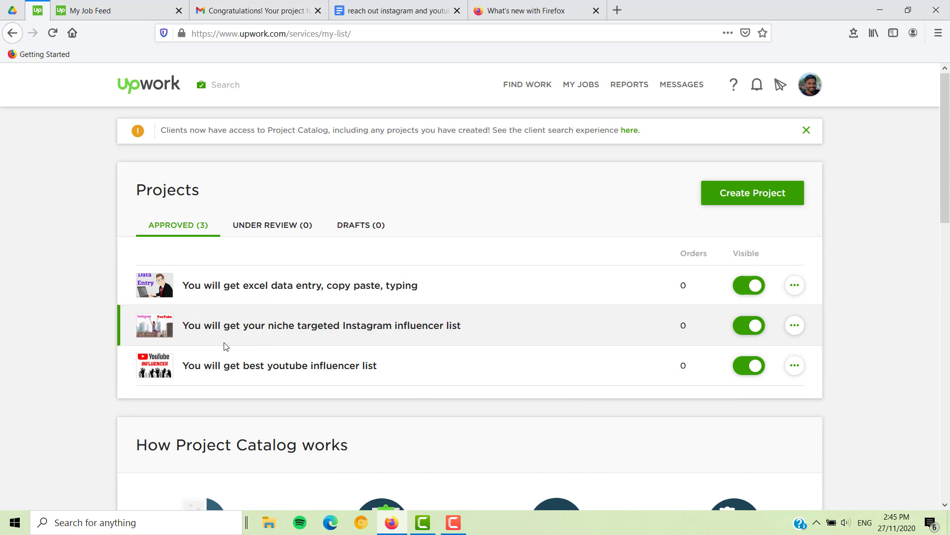
Step: Check the projects under review and start creating a new project
{"action": "left_click", "coordinate": [267, 226]}
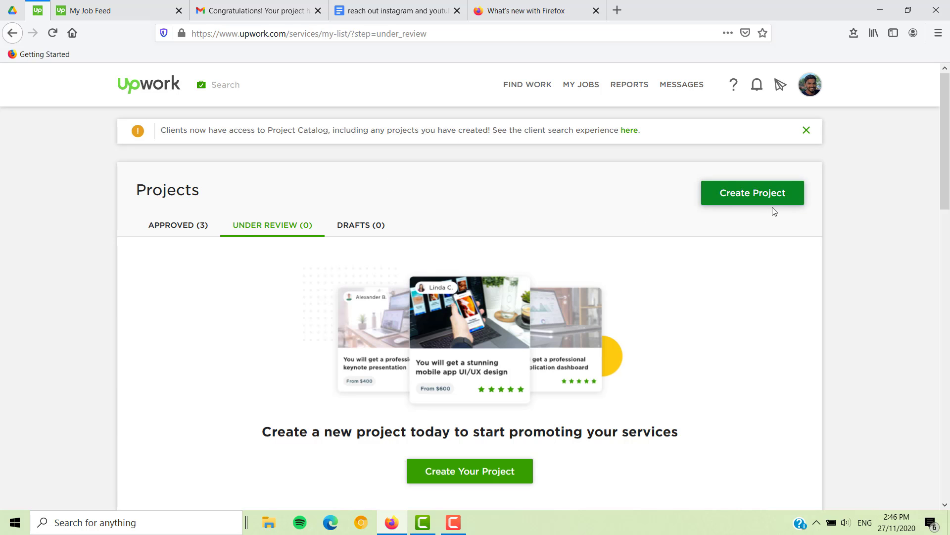
{"action": "scroll", "coordinate": [508, 207], "scroll_direction": "down", "scroll_amount": 15}
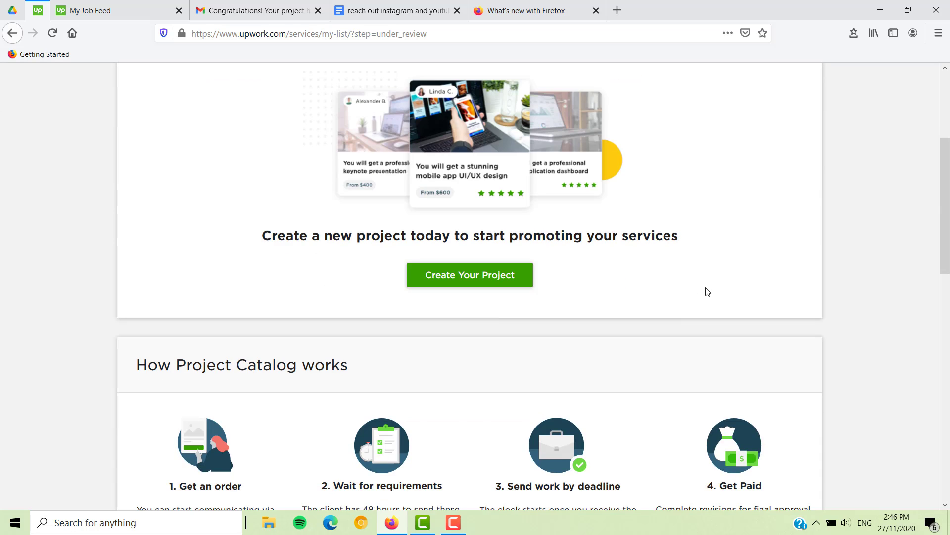
{"action": "scroll", "coordinate": [657, 251], "scroll_direction": "up", "scroll_amount": 15}
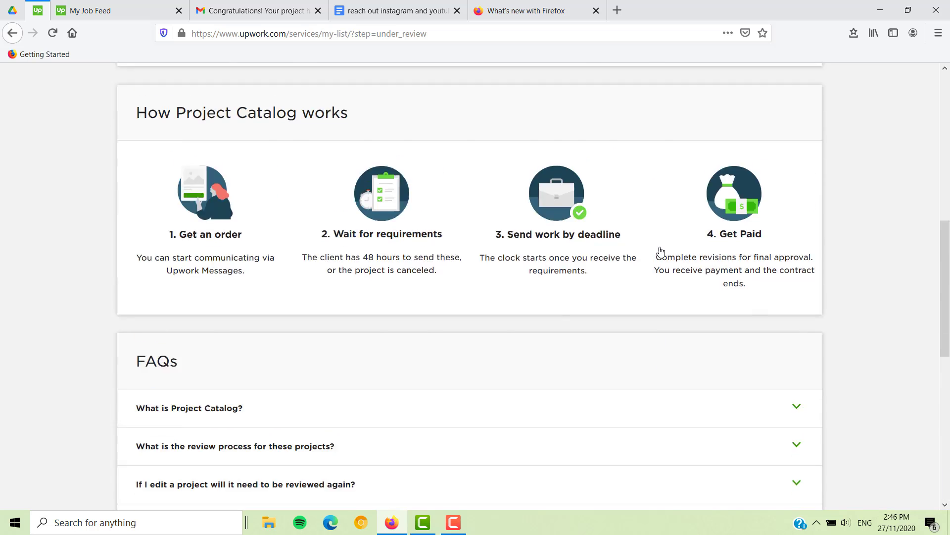
{"action": "left_click", "coordinate": [748, 197]}
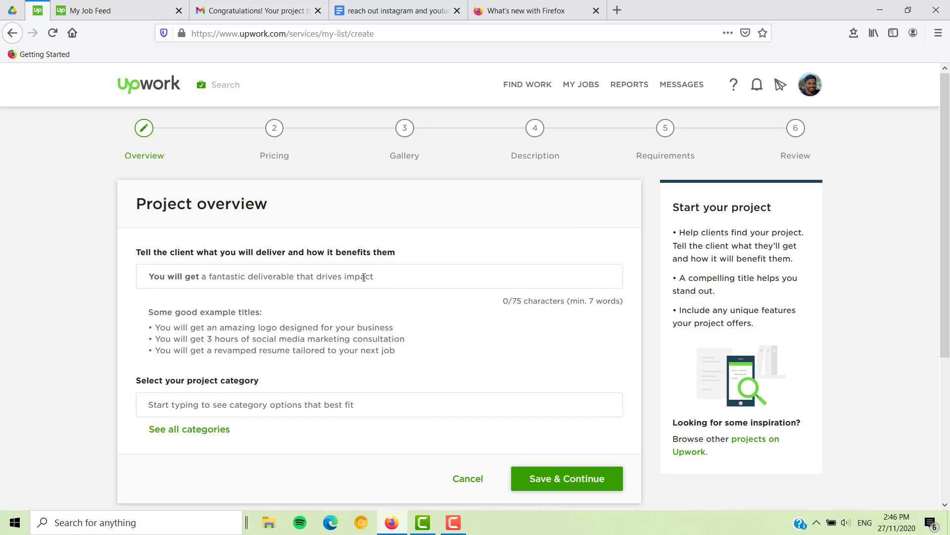
Step: Switch to the Google Docs document and copy its title, "reach out instagram and youtube influencer"
{"action": "left_click", "coordinate": [413, 277]}
{"action": "left_click", "coordinate": [153, 241]}
{"action": "left_click", "coordinate": [360, 282]}
{"action": "left_click", "coordinate": [363, 225]}
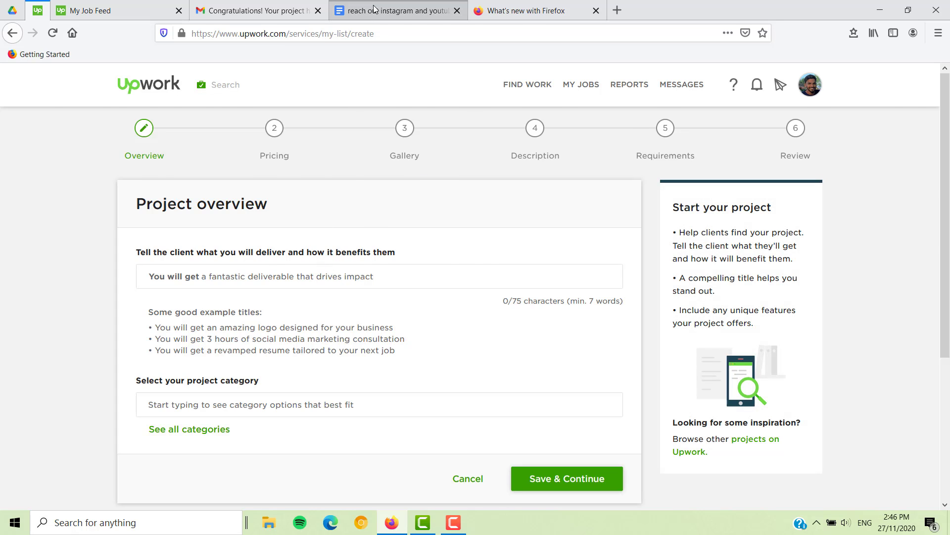
{"action": "left_click", "coordinate": [391, 10]}
{"action": "scroll", "coordinate": [513, 324], "scroll_direction": "up", "scroll_amount": 1}
{"action": "scroll", "coordinate": [513, 324], "scroll_direction": "up", "scroll_amount": 3}
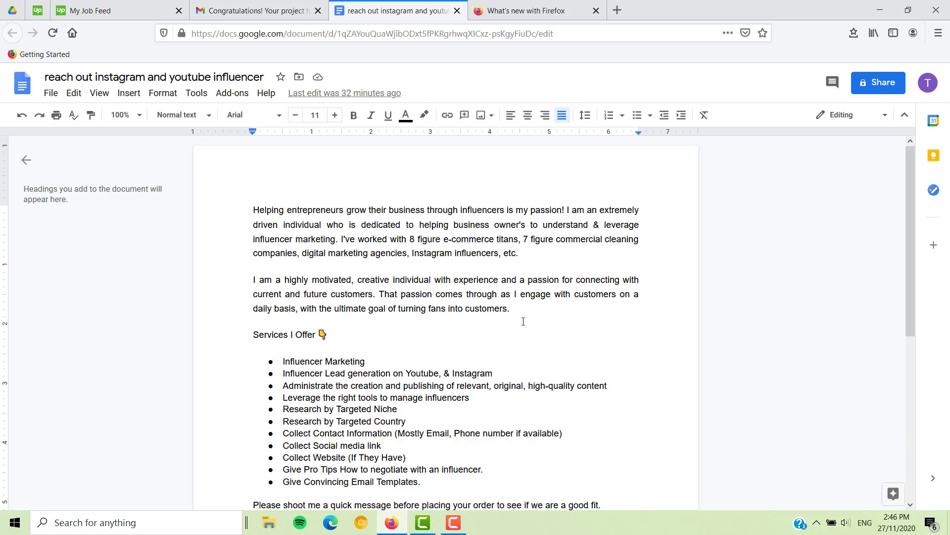
{"action": "left_click", "coordinate": [208, 77]}
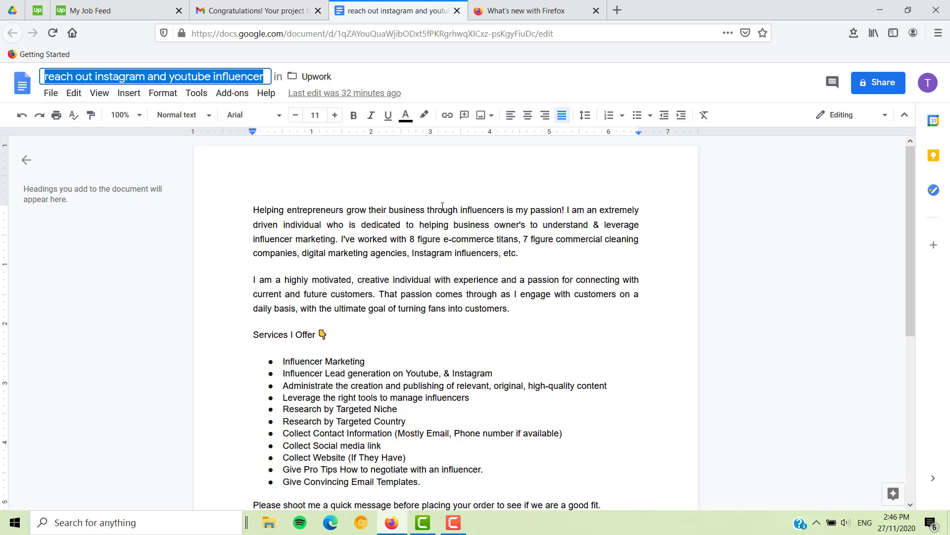
Step: Return to the Upwork project form and enter the project title "reach out instagram and youtube influencer"
{"action": "left_click", "coordinate": [133, 15]}
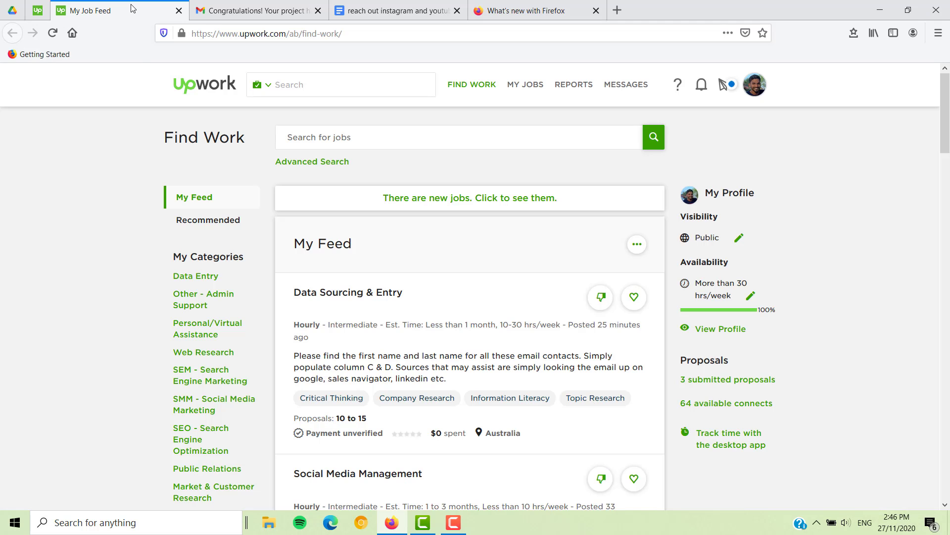
{"action": "left_click", "coordinate": [43, 13]}
{"action": "left_click", "coordinate": [237, 278]}
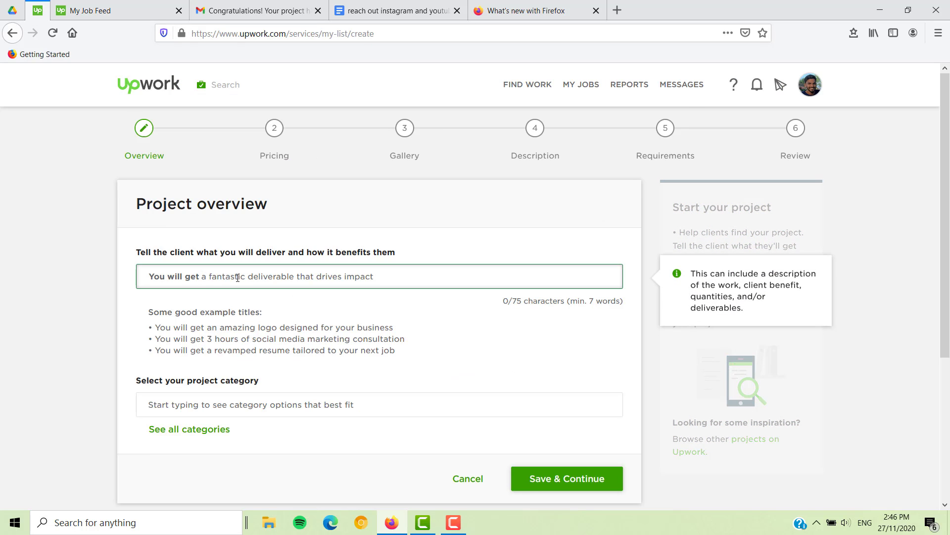
{"action": "type", "text": "reach out instagram and youtube influencer"}
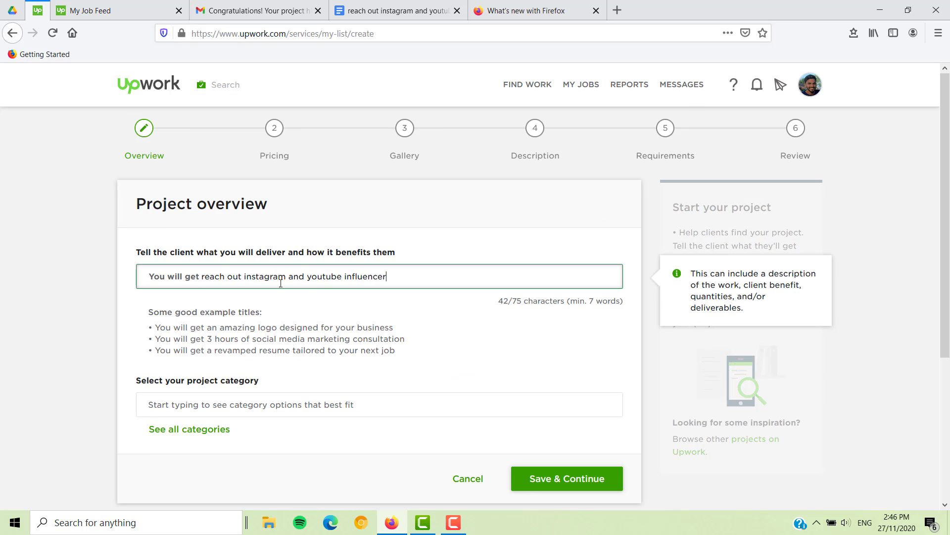
{"action": "left_click", "coordinate": [127, 282]}
{"action": "left_click", "coordinate": [217, 282]}
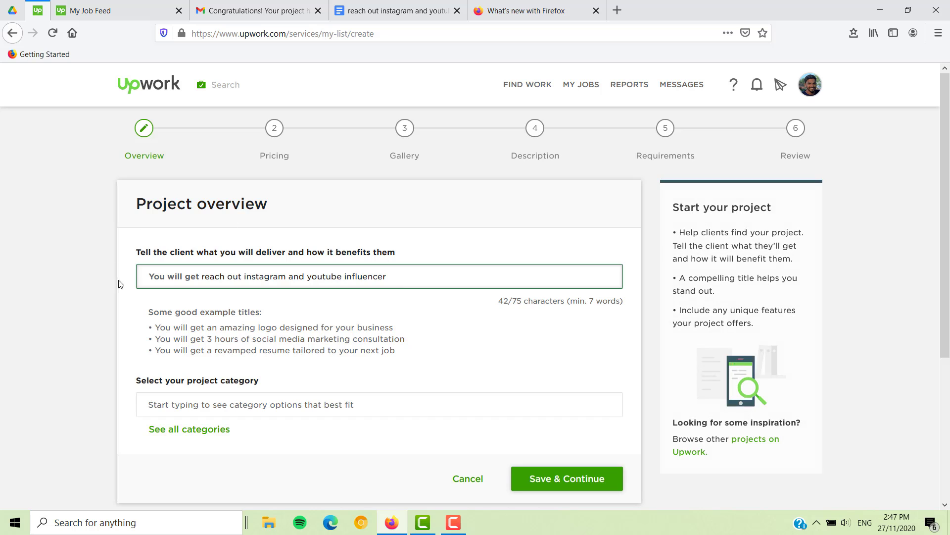
Step: Search the project categories for "influe" and select Marketing > Influencer Marketing
{"action": "scroll", "coordinate": [258, 299], "scroll_direction": "down", "scroll_amount": 1}
{"action": "scroll", "coordinate": [259, 299], "scroll_direction": "down", "scroll_amount": 2}
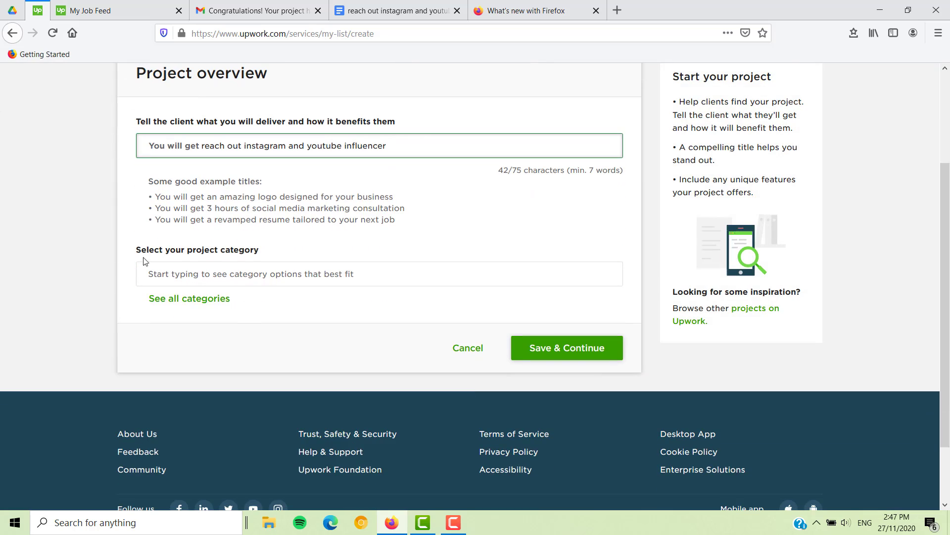
{"action": "left_click", "coordinate": [244, 272]}
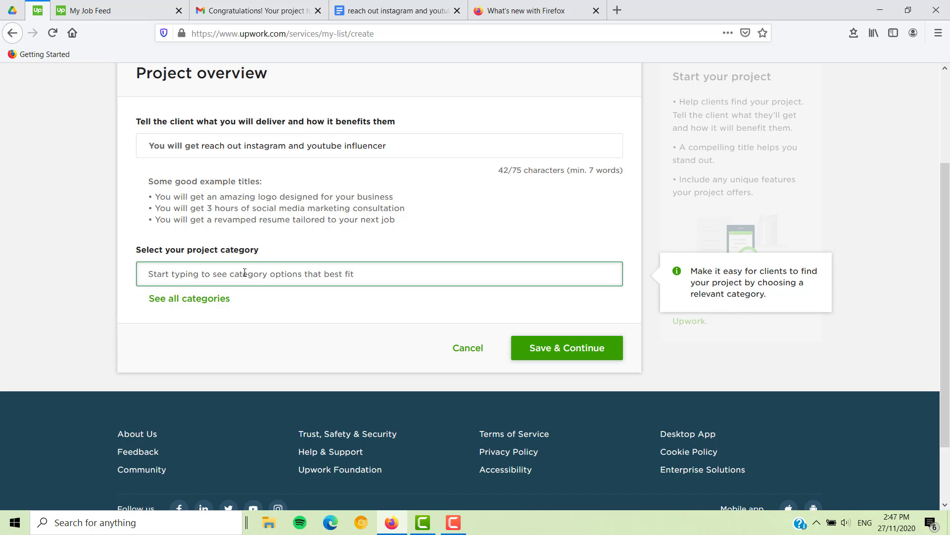
{"action": "type", "text": "in"}
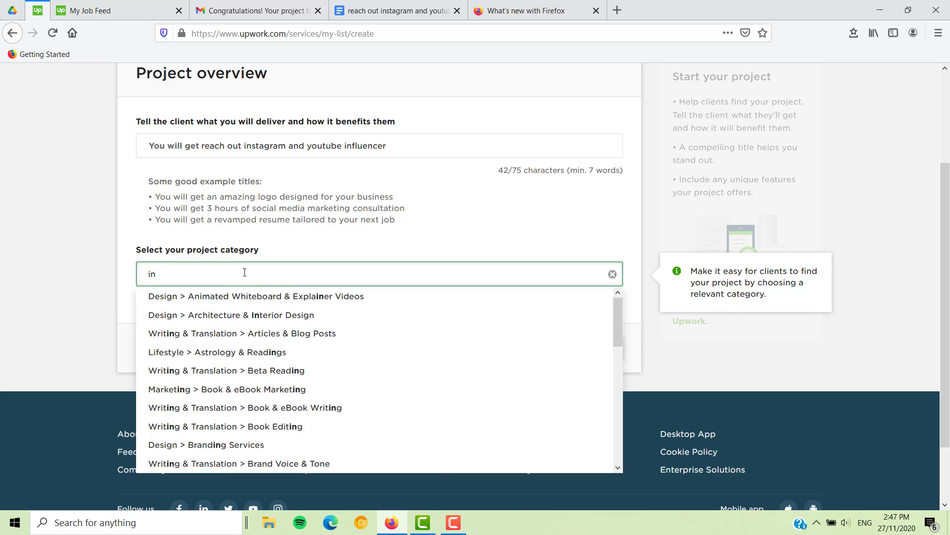
{"action": "type", "text": "fluen"}
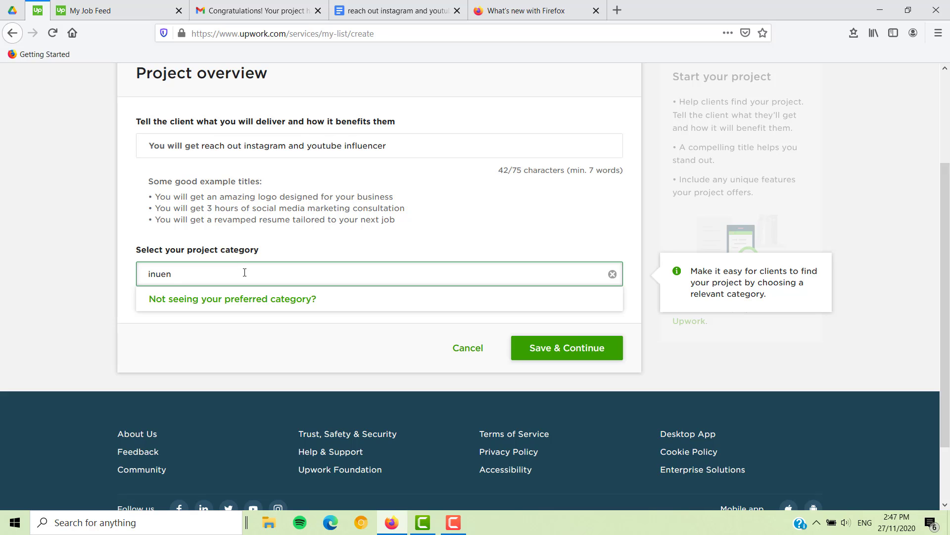
{"action": "key", "text": "BackSpace"}
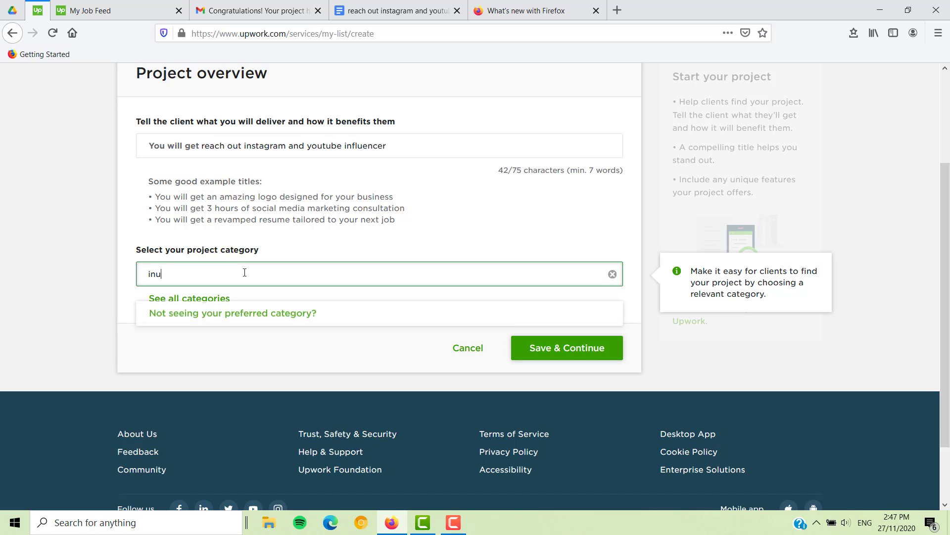
{"action": "key", "text": "BackSpace"}
{"action": "type", "text": "ue"}
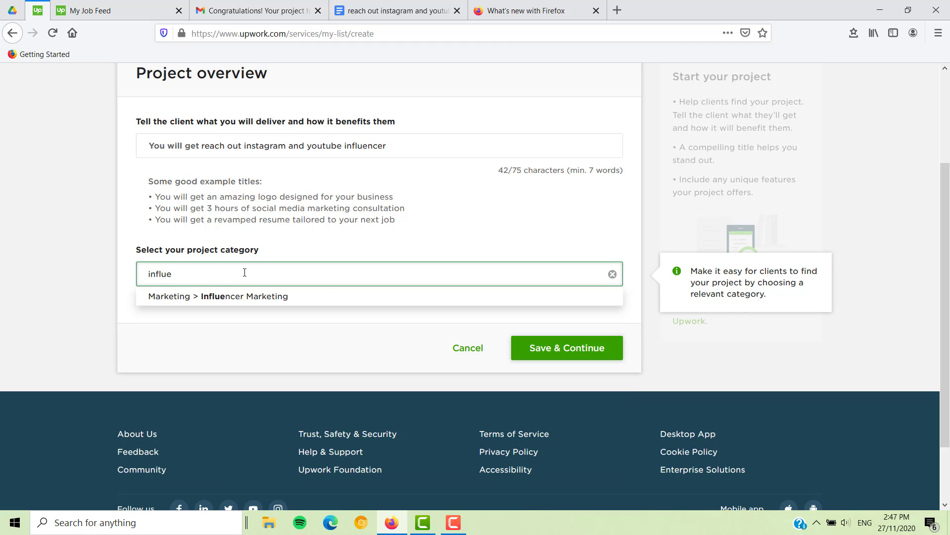
{"action": "left_click", "coordinate": [212, 297]}
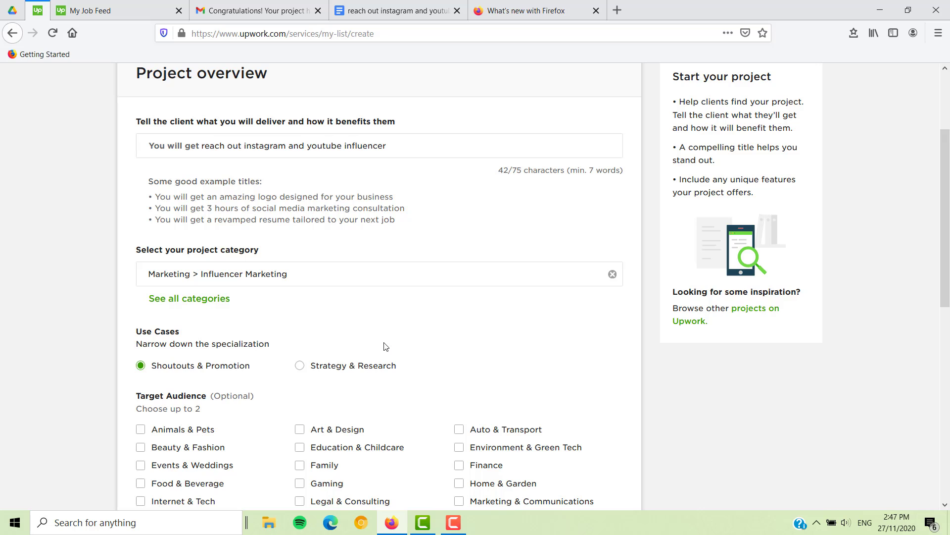
Step: Review the use case and audience options, keep Shoutouts & Promotion, and select Other as the target audience
{"action": "scroll", "coordinate": [386, 346], "scroll_direction": "down", "scroll_amount": 4}
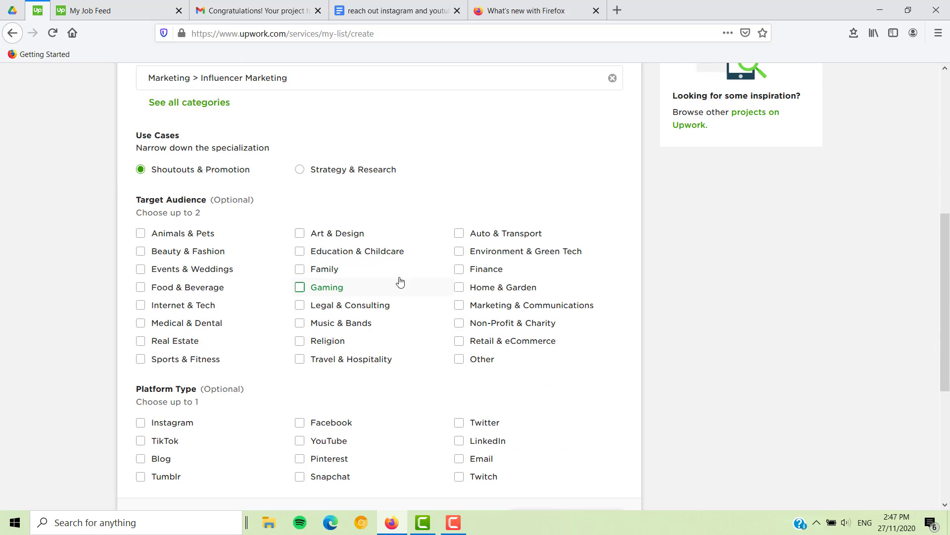
{"action": "scroll", "coordinate": [208, 230], "scroll_direction": "up", "scroll_amount": 3}
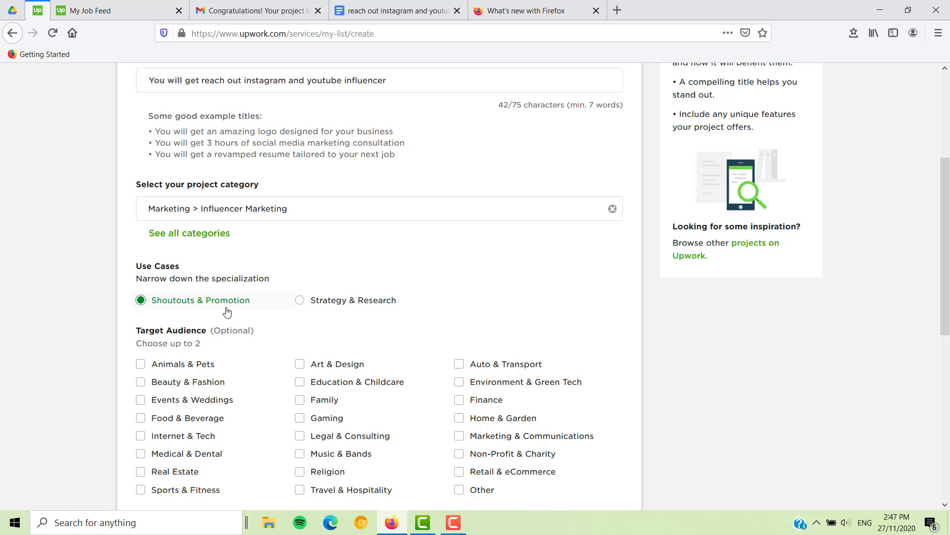
{"action": "scroll", "coordinate": [226, 311], "scroll_direction": "down", "scroll_amount": 5}
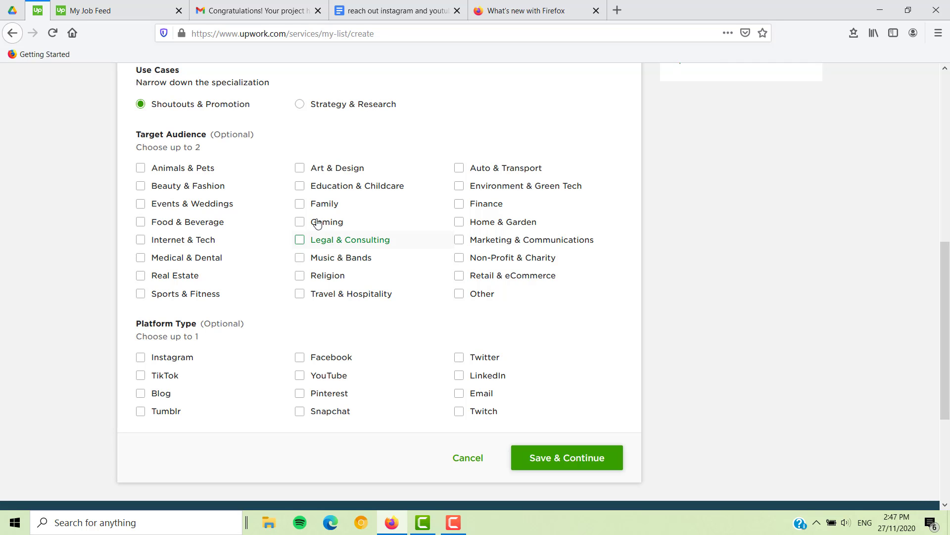
{"action": "scroll", "coordinate": [148, 277], "scroll_direction": "up", "scroll_amount": 5}
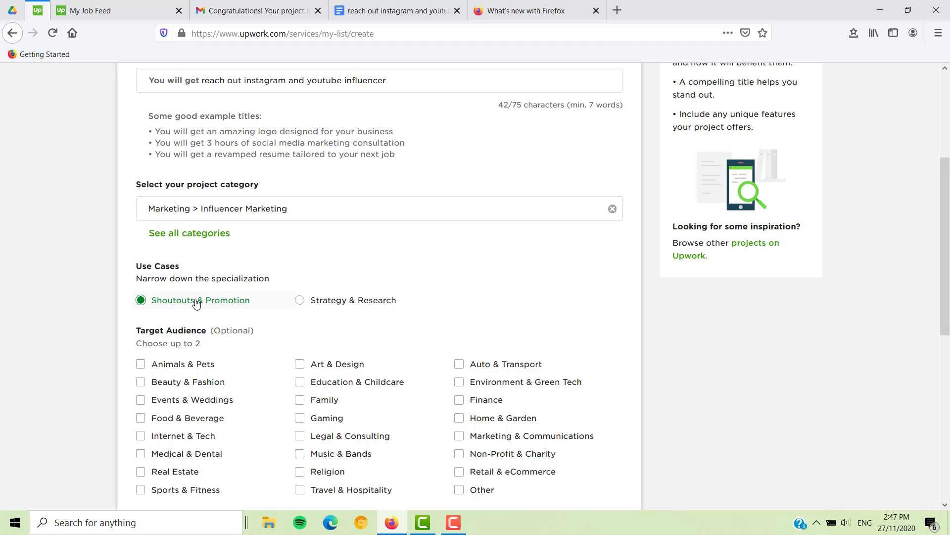
{"action": "scroll", "coordinate": [206, 300], "scroll_direction": "down", "scroll_amount": 3}
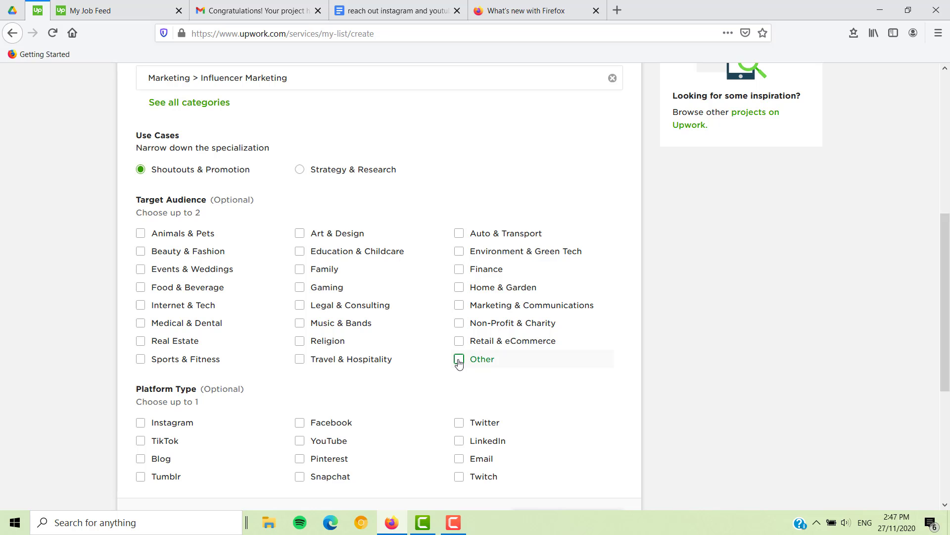
{"action": "scroll", "coordinate": [494, 357], "scroll_direction": "down", "scroll_amount": 4}
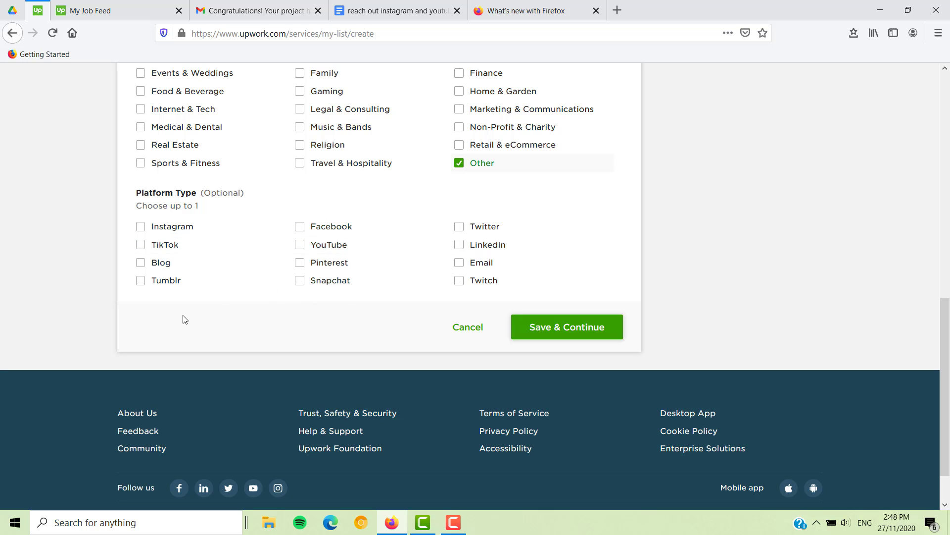
Step: Select Instagram as the platform type, then save the project overview and continue to pricing
{"action": "scroll", "coordinate": [364, 252], "scroll_direction": "up", "scroll_amount": 2}
{"action": "scroll", "coordinate": [321, 277], "scroll_direction": "down", "scroll_amount": 2}
{"action": "left_click", "coordinate": [163, 229]}
{"action": "left_click", "coordinate": [551, 330]}
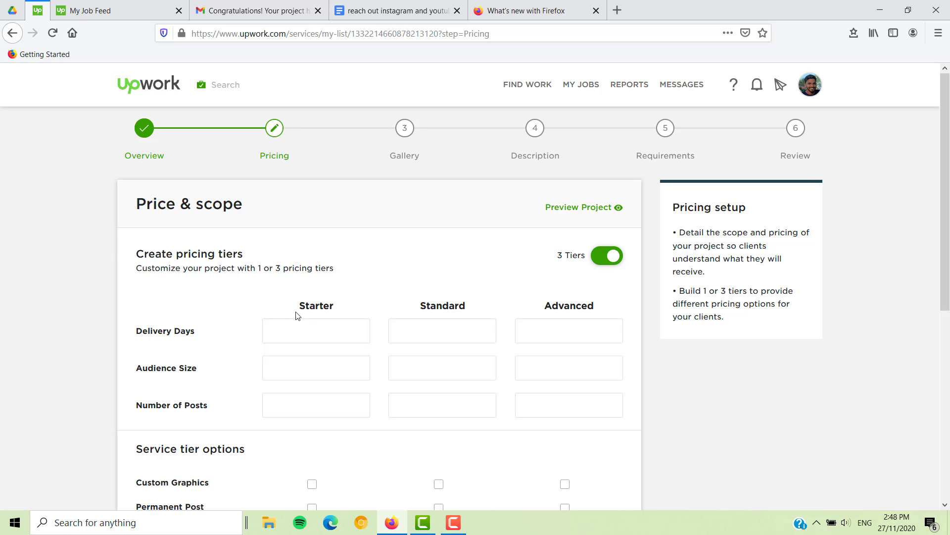
Step: Turn off the three pricing tiers so that the project uses only the Starter tier
{"action": "scroll", "coordinate": [297, 316], "scroll_direction": "down", "scroll_amount": 3}
{"action": "mouse_move", "coordinate": [224, 211]}
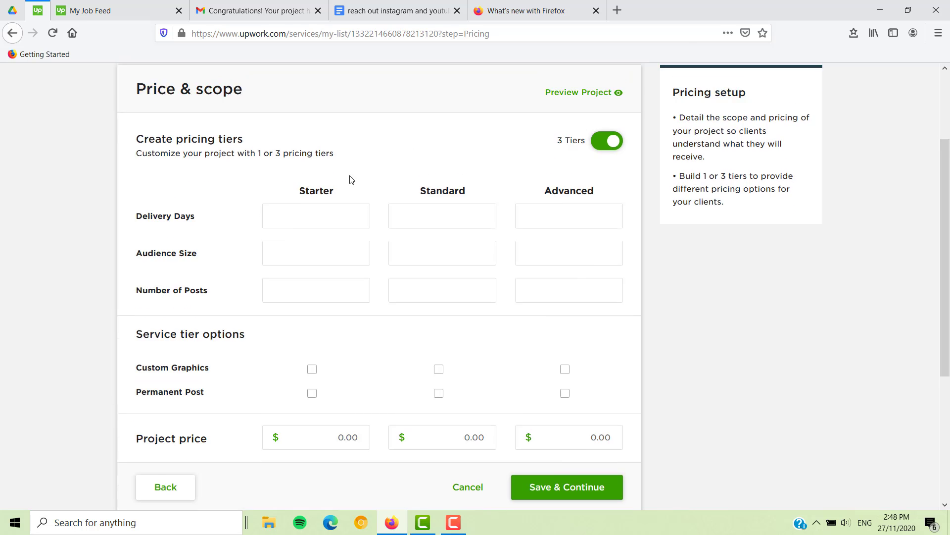
{"action": "scroll", "coordinate": [350, 178], "scroll_direction": "up", "scroll_amount": 3}
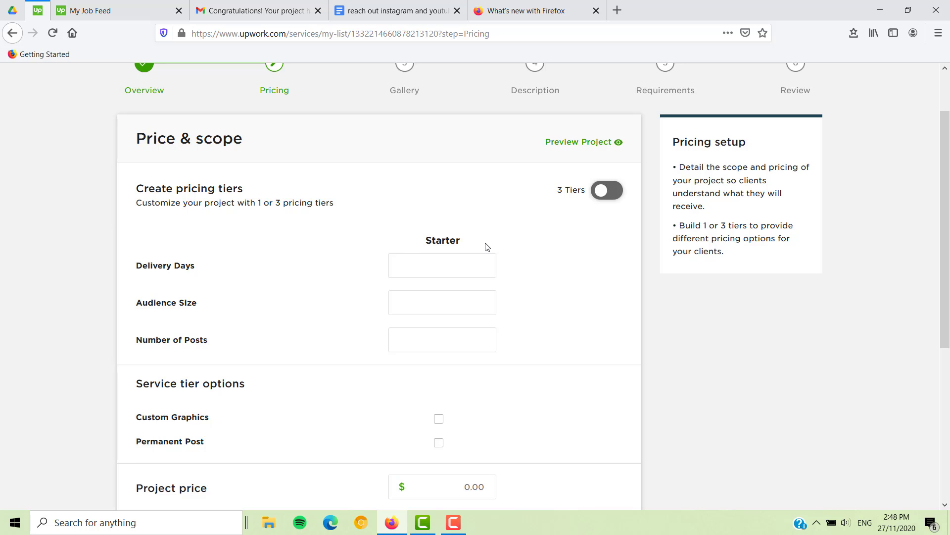
{"action": "scroll", "coordinate": [495, 218], "scroll_direction": "down", "scroll_amount": 3}
Step: Set the Starter tier to 15 delivery days, an audience size of 50000, and 20 posts
{"action": "left_click", "coordinate": [400, 136]}
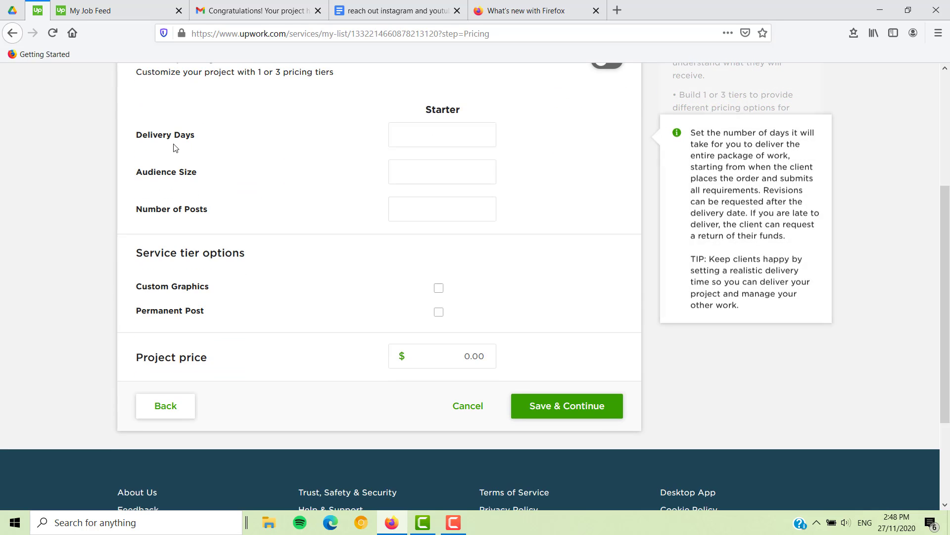
{"action": "left_click", "coordinate": [417, 137]}
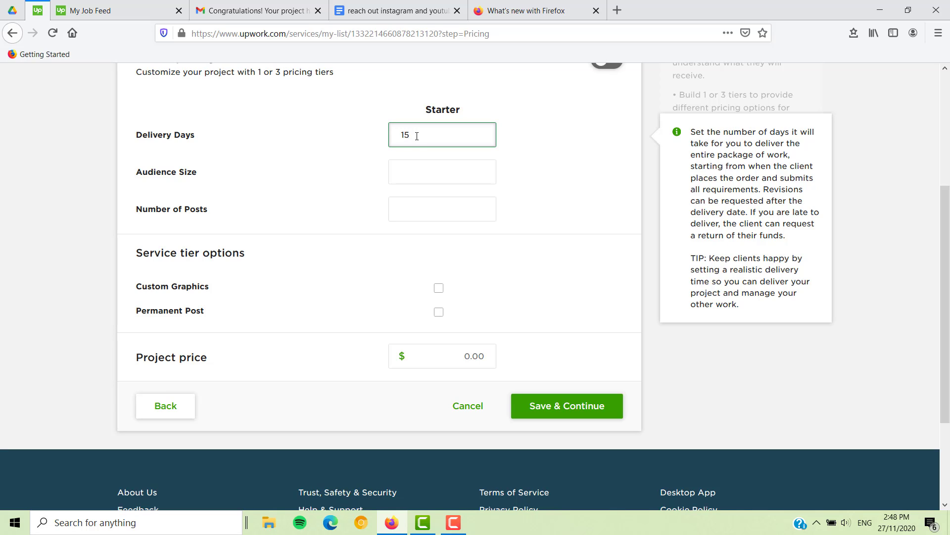
{"action": "type", "text": "15"}
{"action": "left_click", "coordinate": [418, 175]}
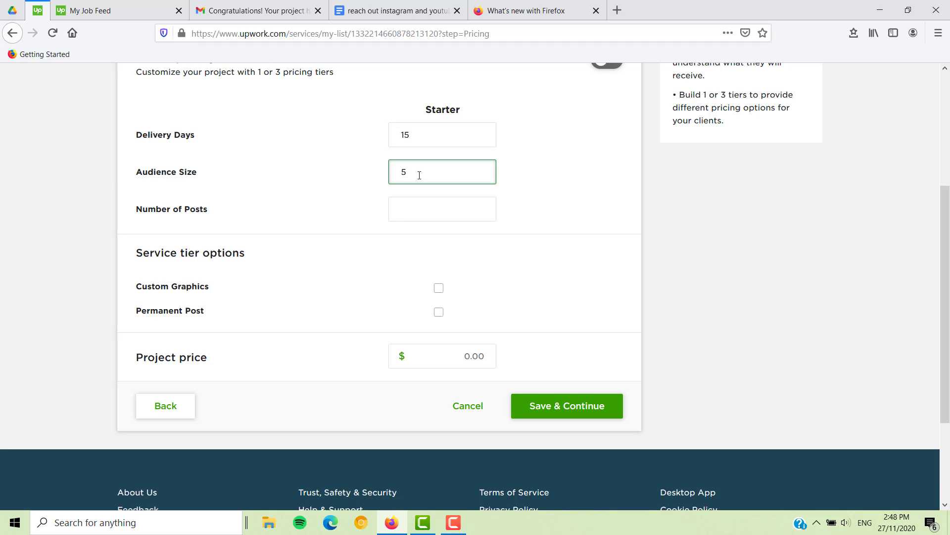
{"action": "type", "text": "50000"}
{"action": "left_click", "coordinate": [464, 215]}
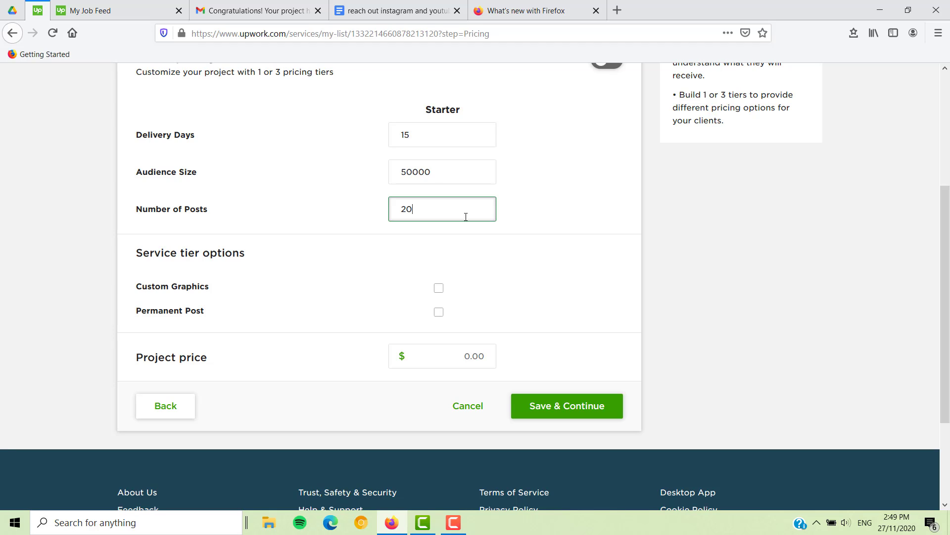
{"action": "left_click", "coordinate": [505, 219]}
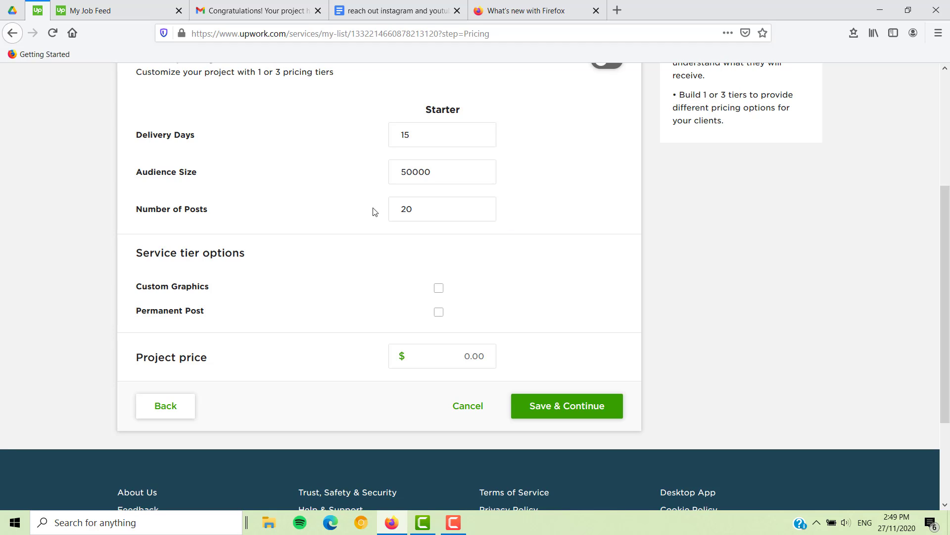
Step: Include Permanent Post in the Starter tier, set the project price to $150, and save to continue to the gallery
{"action": "left_click", "coordinate": [439, 311]}
{"action": "left_click", "coordinate": [442, 354]}
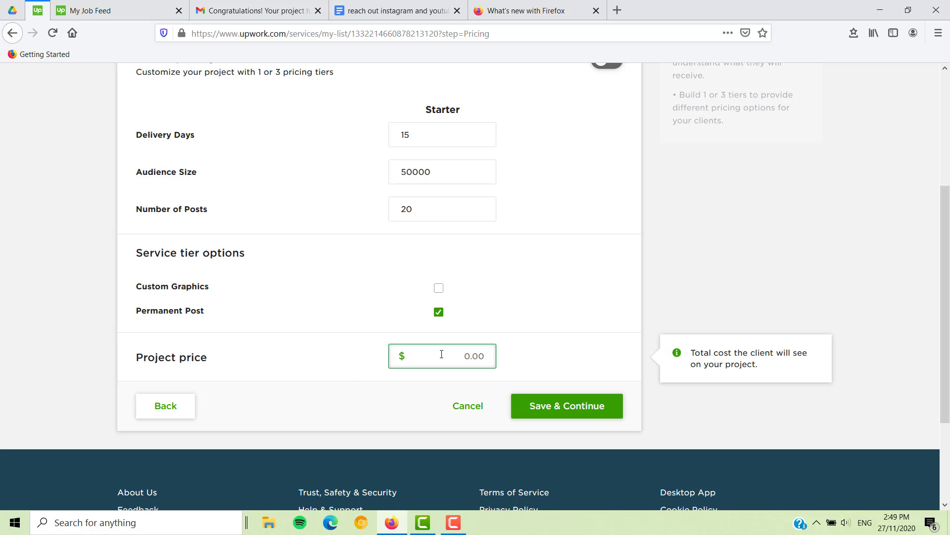
{"action": "type", "text": "150"}
{"action": "left_click", "coordinate": [337, 435]}
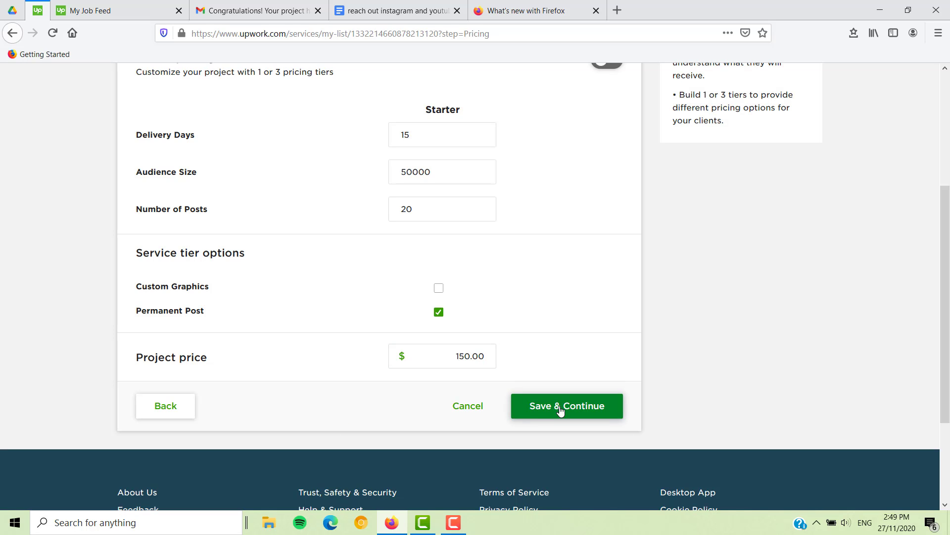
{"action": "left_click", "coordinate": [543, 414]}
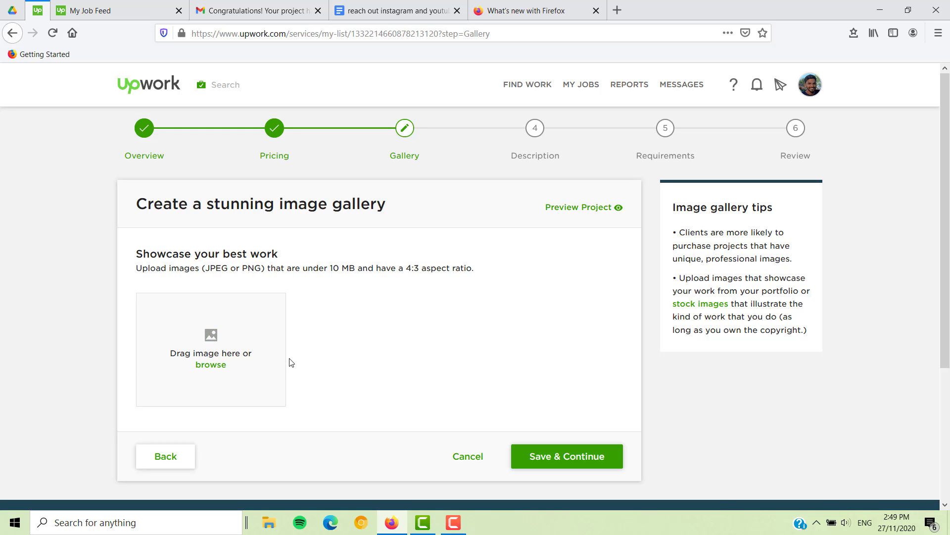
Step: Upload "reach out instagram and youtube influencer.png" from the Downloads folder as the project's gallery image
{"action": "left_click", "coordinate": [210, 365]}
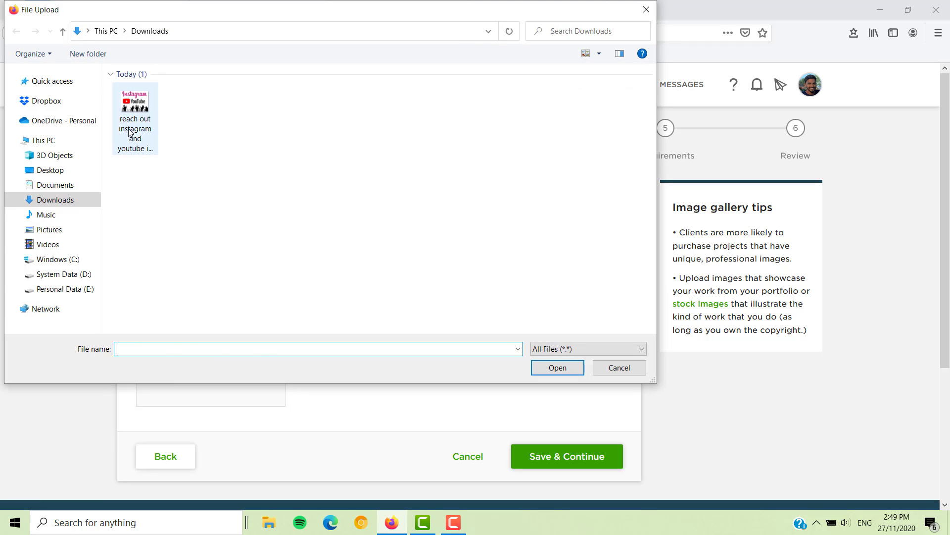
{"action": "left_click", "coordinate": [132, 130]}
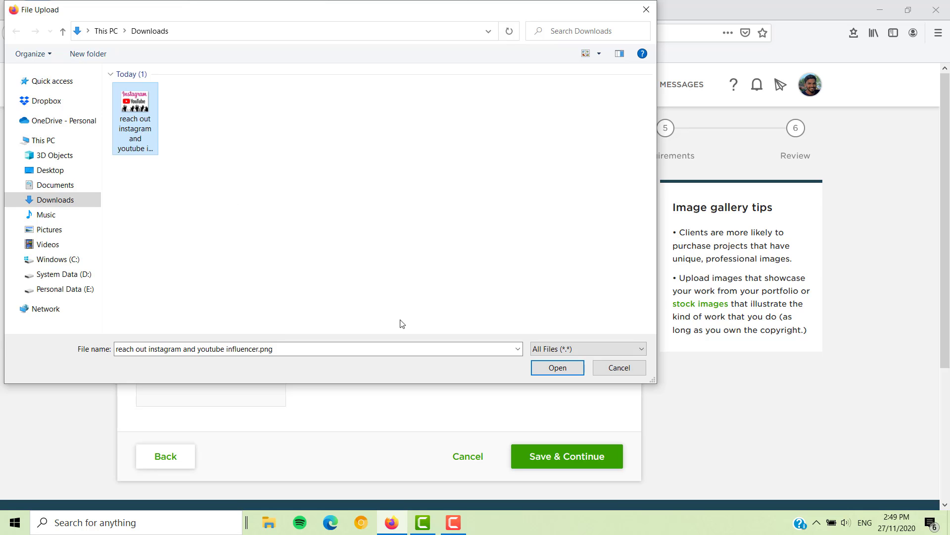
{"action": "left_click", "coordinate": [558, 367]}
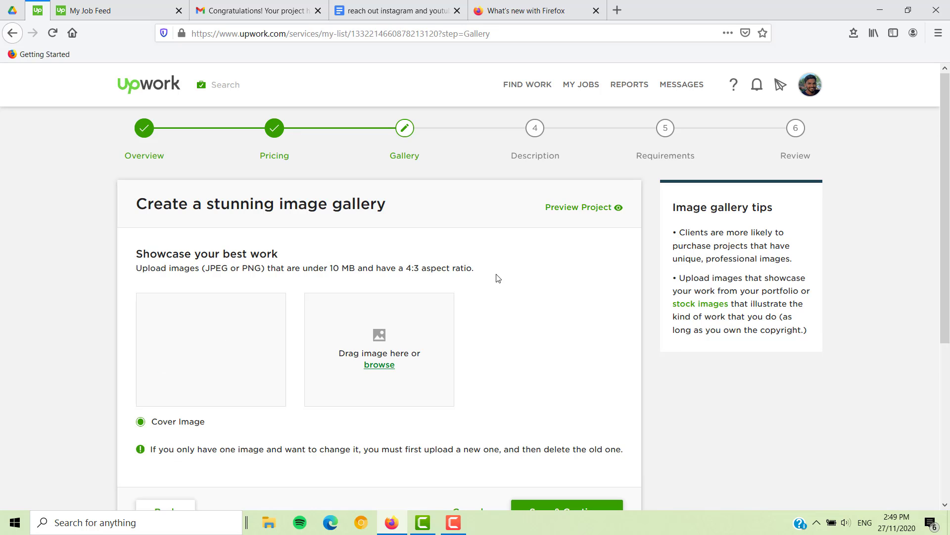
Step: Examine the uploaded cover image and the gallery's image format, size and aspect ratio requirements
{"action": "scroll", "coordinate": [500, 228], "scroll_direction": "down", "scroll_amount": 2}
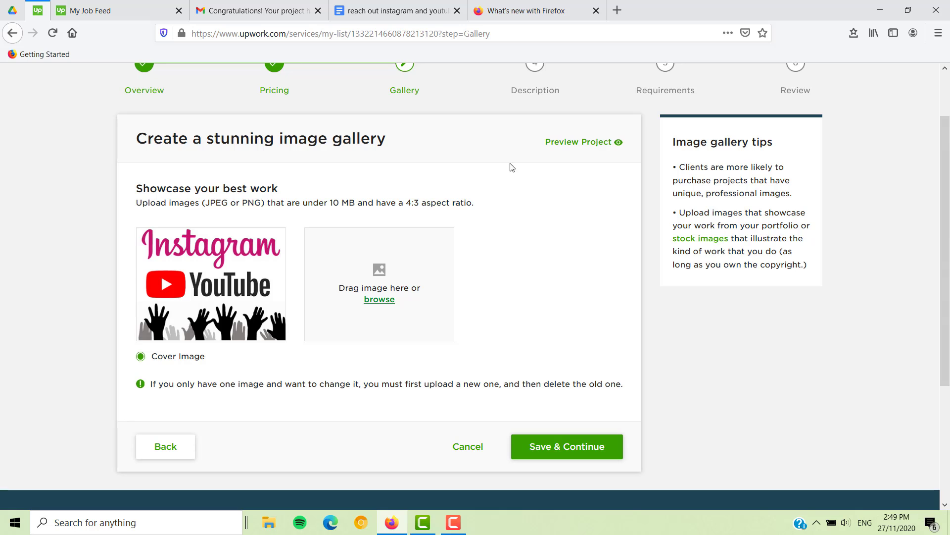
{"action": "scroll", "coordinate": [554, 215], "scroll_direction": "up", "scroll_amount": 1}
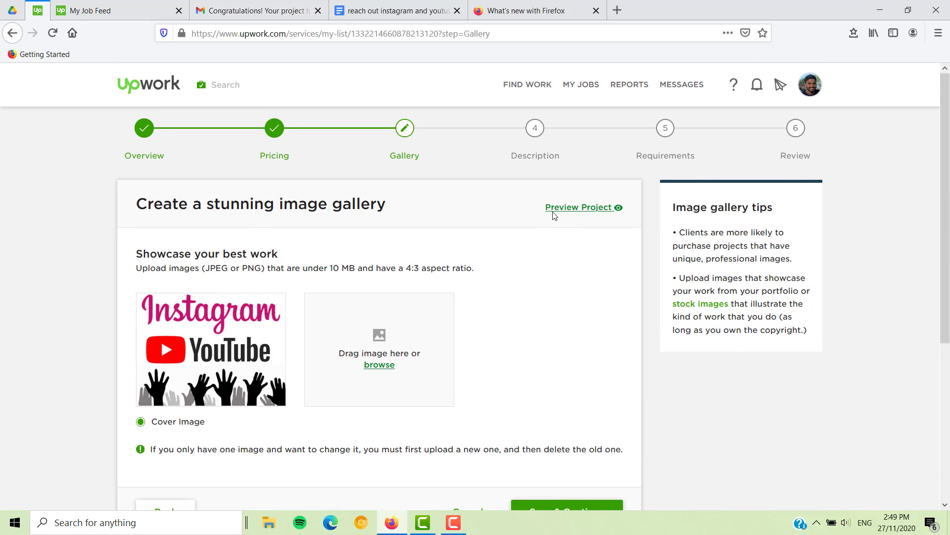
{"action": "scroll", "coordinate": [492, 221], "scroll_direction": "down", "scroll_amount": 3}
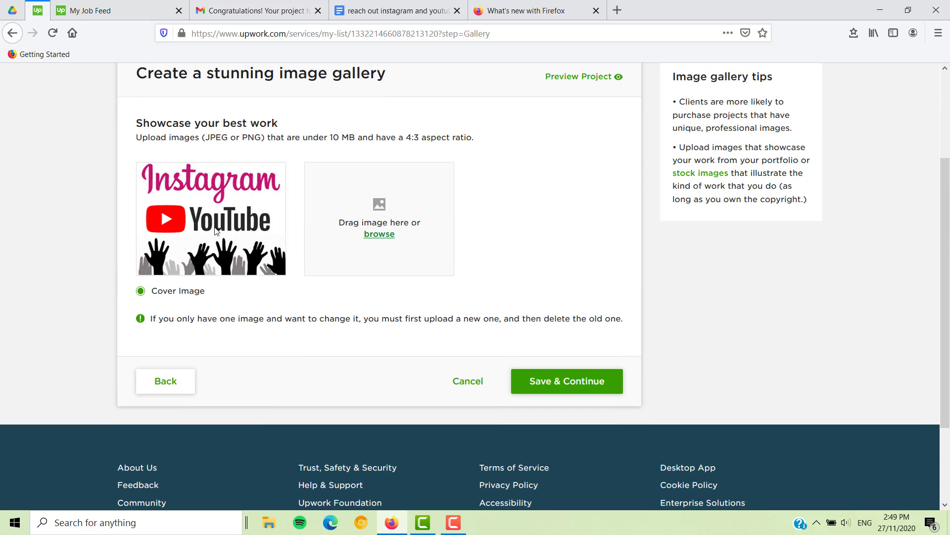
{"action": "scroll", "coordinate": [215, 233], "scroll_direction": "up", "scroll_amount": 1}
{"action": "scroll", "coordinate": [544, 211], "scroll_direction": "up", "scroll_amount": 1}
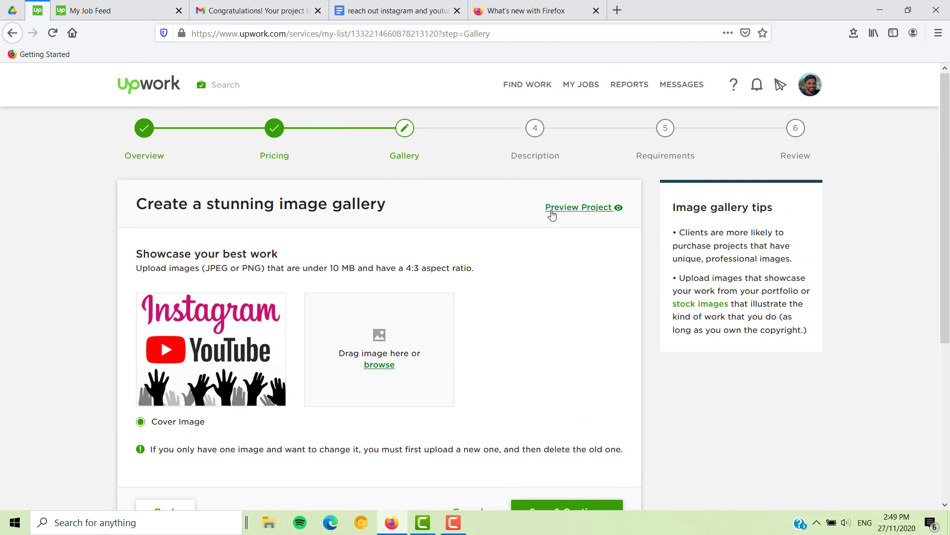
{"action": "scroll", "coordinate": [531, 231], "scroll_direction": "down", "scroll_amount": 4}
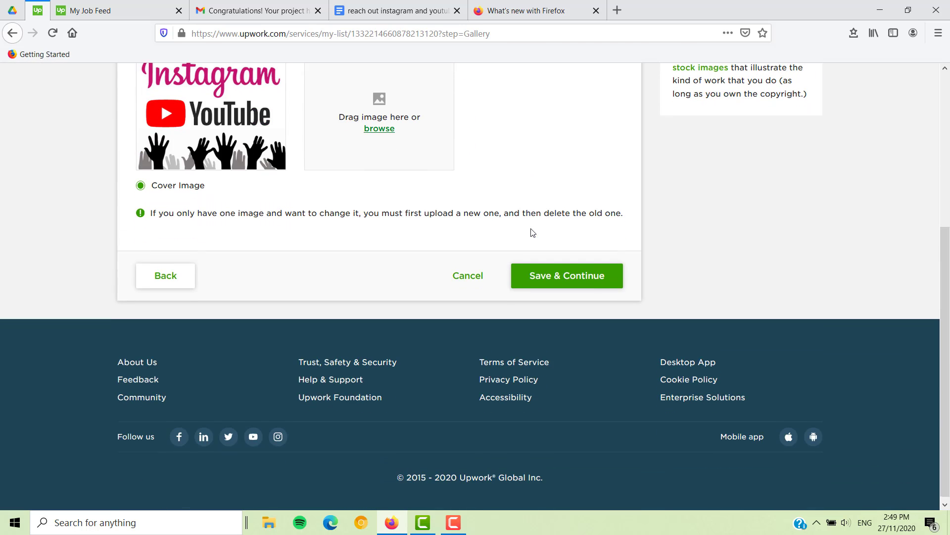
{"action": "scroll", "coordinate": [517, 283], "scroll_direction": "up", "scroll_amount": 2}
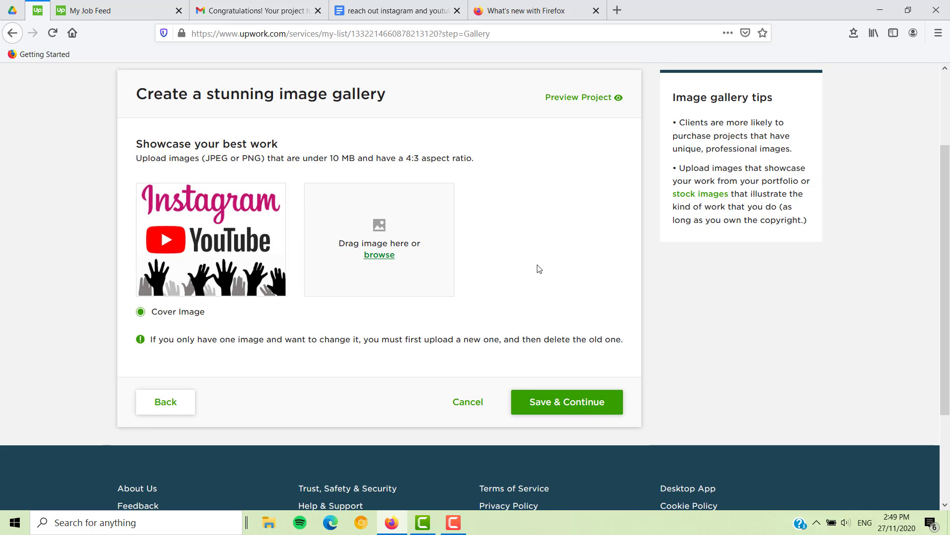
{"action": "scroll", "coordinate": [311, 219], "scroll_direction": "up", "scroll_amount": 1}
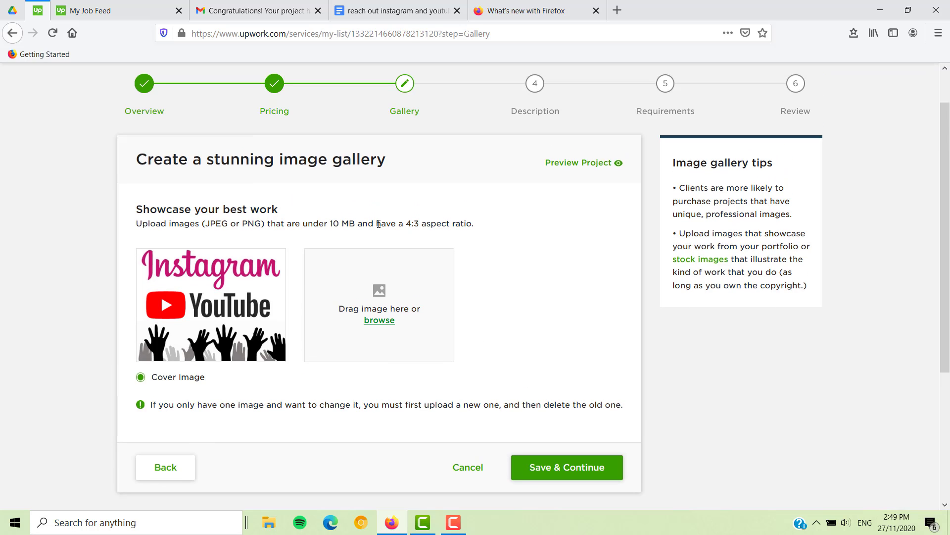
{"action": "left_click_drag", "start_coordinate": [378, 224], "coordinate": [458, 224]}
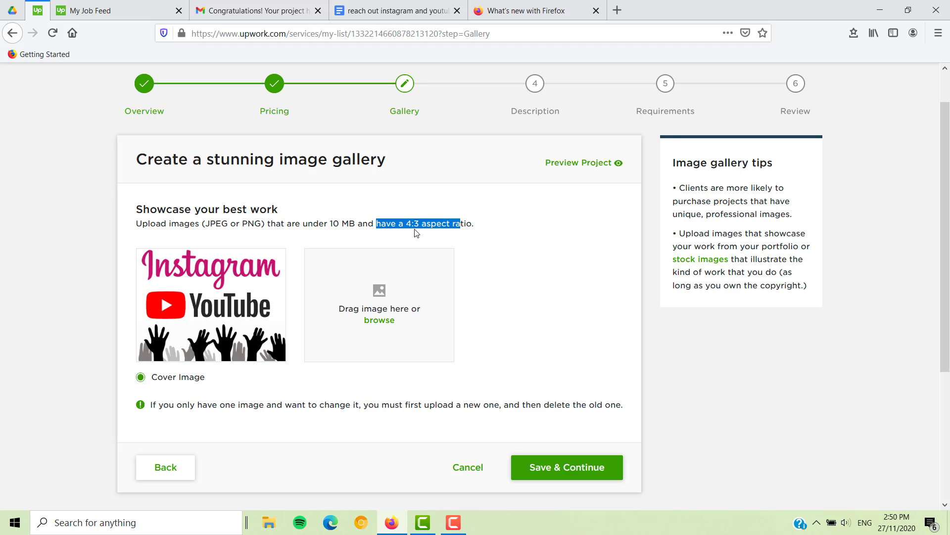
{"action": "left_click", "coordinate": [490, 237]}
Step: Save the gallery to continue to the project description, and enlarge the project summary text area
{"action": "scroll", "coordinate": [518, 301], "scroll_direction": "down", "scroll_amount": 3}
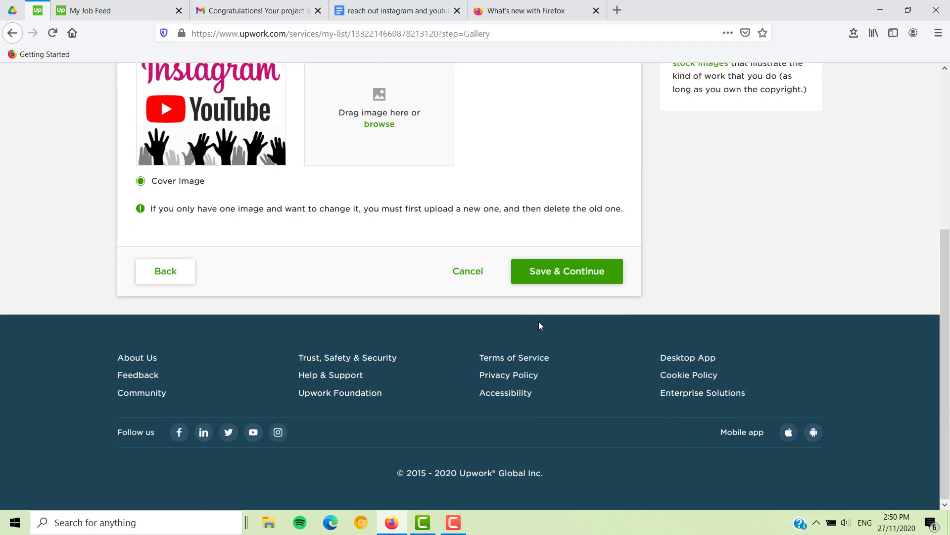
{"action": "left_click", "coordinate": [562, 276]}
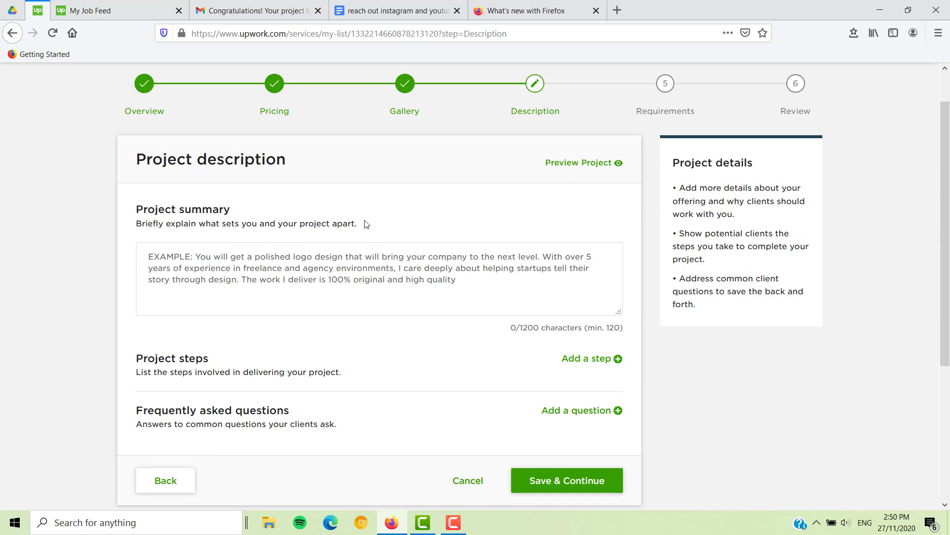
{"action": "scroll", "coordinate": [365, 244], "scroll_direction": "down", "scroll_amount": 2}
{"action": "left_click_drag", "start_coordinate": [622, 251], "coordinate": [620, 476]}
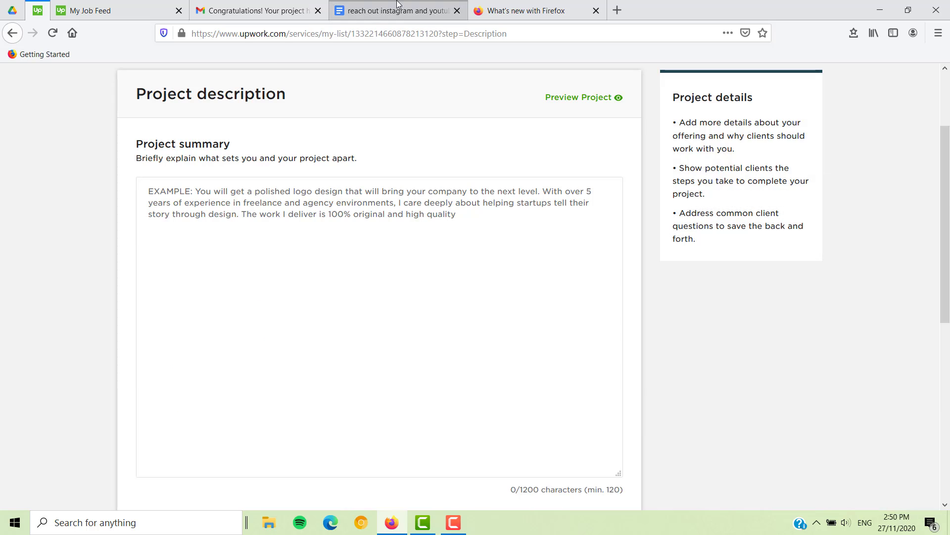
Step: Copy the entire text of the "reach out instagram and youtube influencer" Google Docs document into the Upwork project summary
{"action": "left_click", "coordinate": [396, 10]}
{"action": "scroll", "coordinate": [427, 270], "scroll_direction": "up", "scroll_amount": 3}
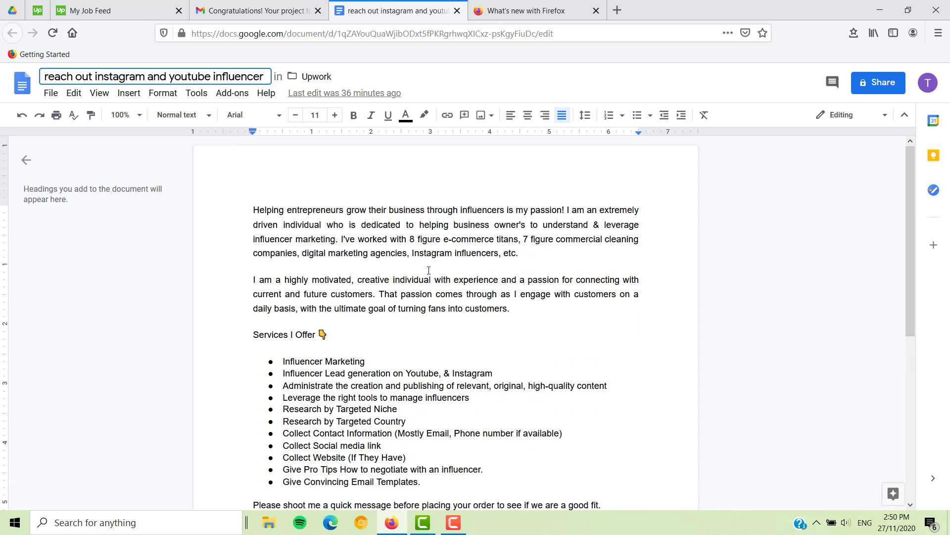
{"action": "left_click", "coordinate": [494, 281]}
{"action": "key", "text": "ctrl+a"}
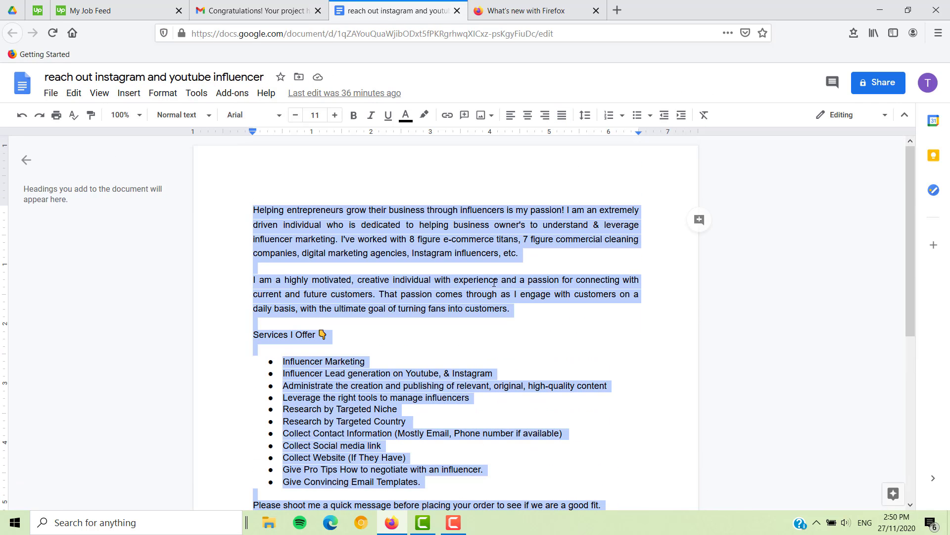
{"action": "left_click", "coordinate": [102, 10]}
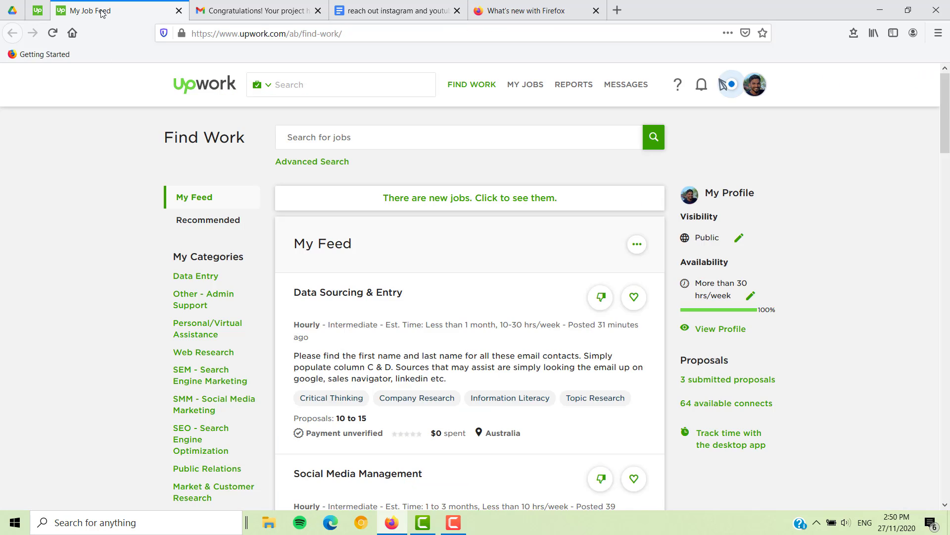
{"action": "left_click", "coordinate": [42, 10]}
{"action": "left_click", "coordinate": [352, 291]}
{"action": "key", "text": "ctrl+v"}
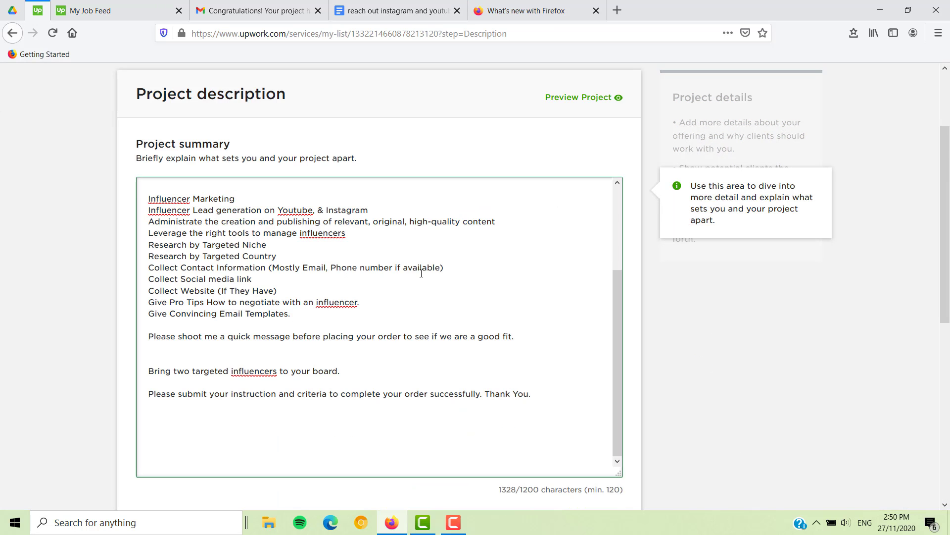
Step: Shorten the project summary by deleting the closing paragraphs and blank lines after "Give Convincing Email Templates."
{"action": "scroll", "coordinate": [442, 271], "scroll_direction": "up", "scroll_amount": 1}
{"action": "scroll", "coordinate": [442, 271], "scroll_direction": "up", "scroll_amount": 4}
{"action": "scroll", "coordinate": [289, 285], "scroll_direction": "down", "scroll_amount": 3}
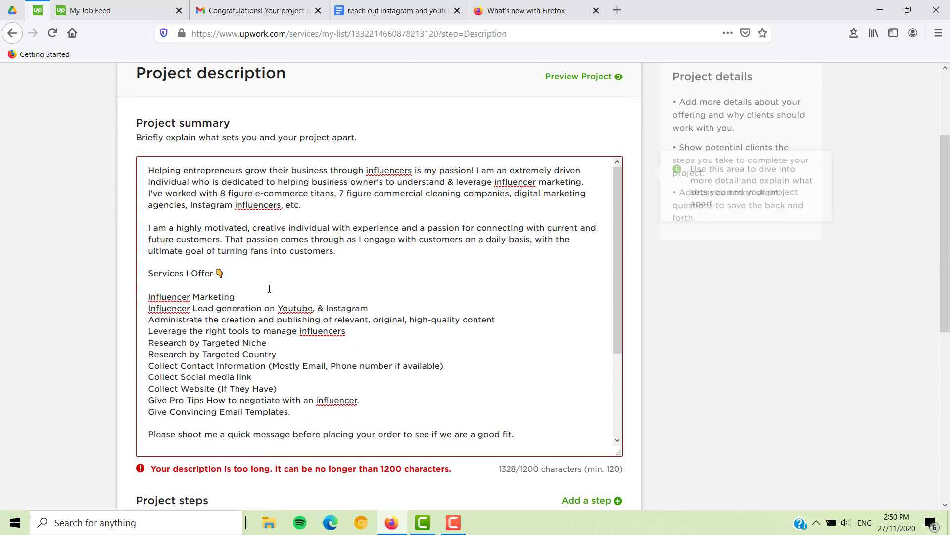
{"action": "scroll", "coordinate": [288, 285], "scroll_direction": "down", "scroll_amount": 4}
{"action": "scroll", "coordinate": [282, 285], "scroll_direction": "down", "scroll_amount": 3}
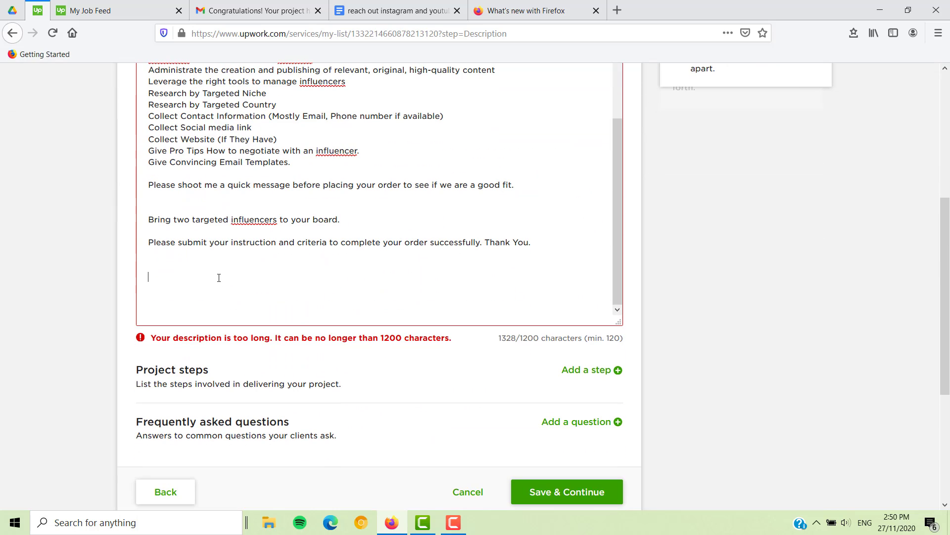
{"action": "key", "text": "BackSpace"}
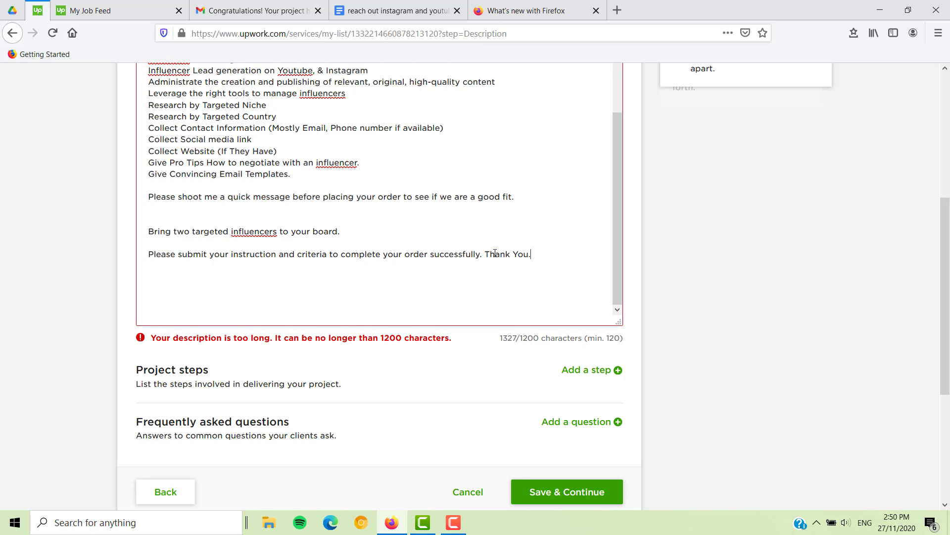
{"action": "left_click_drag", "start_coordinate": [532, 254], "coordinate": [148, 198]}
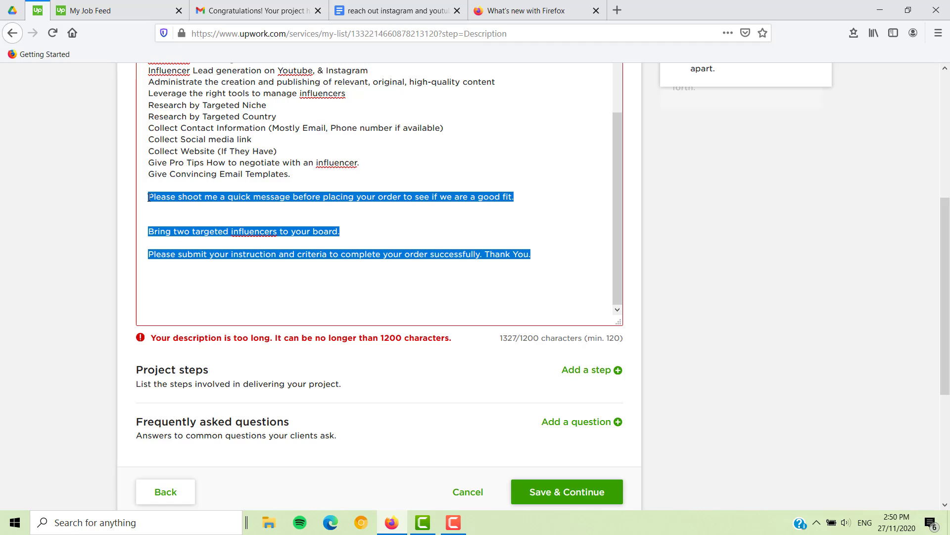
{"action": "key", "text": "BackSpace"}
{"action": "key", "text": "BackSpace"}
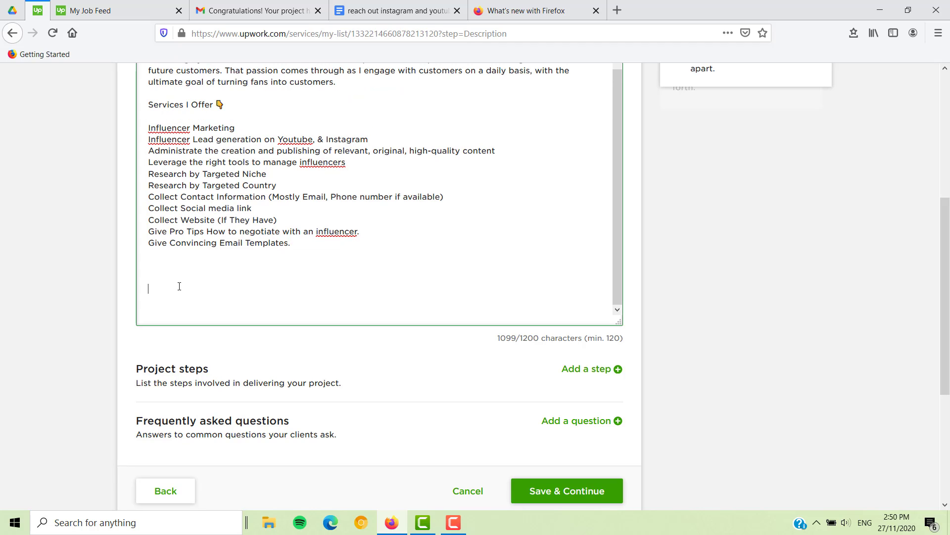
{"action": "key", "text": "BackSpace"}
{"action": "key", "text": "BackSpace"}
{"action": "key", "text": "BackSpace"}
{"action": "key", "text": "BackSpace"}
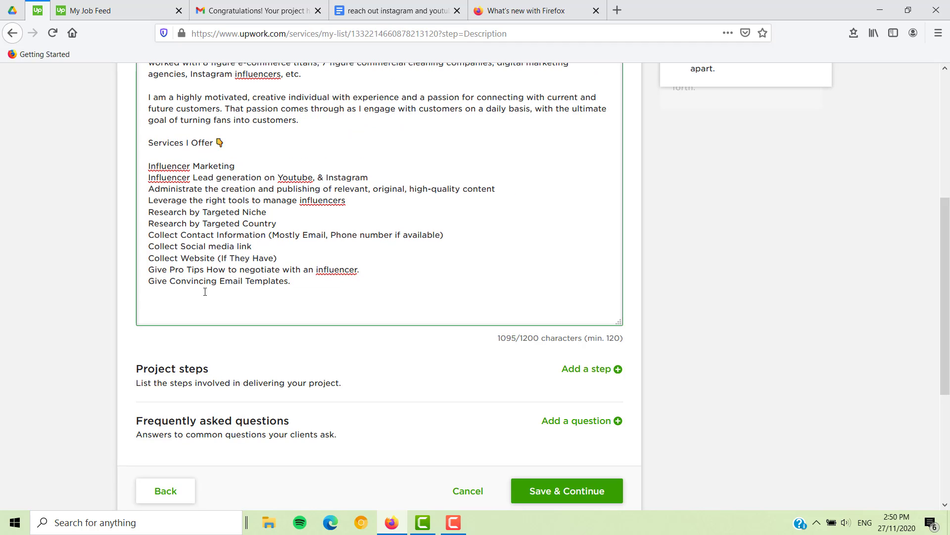
{"action": "key", "text": "BackSpace"}
Step: Start a new project step in the description and name it "Gold"
{"action": "scroll", "coordinate": [361, 216], "scroll_direction": "up", "scroll_amount": 4}
{"action": "scroll", "coordinate": [361, 213], "scroll_direction": "down", "scroll_amount": 5}
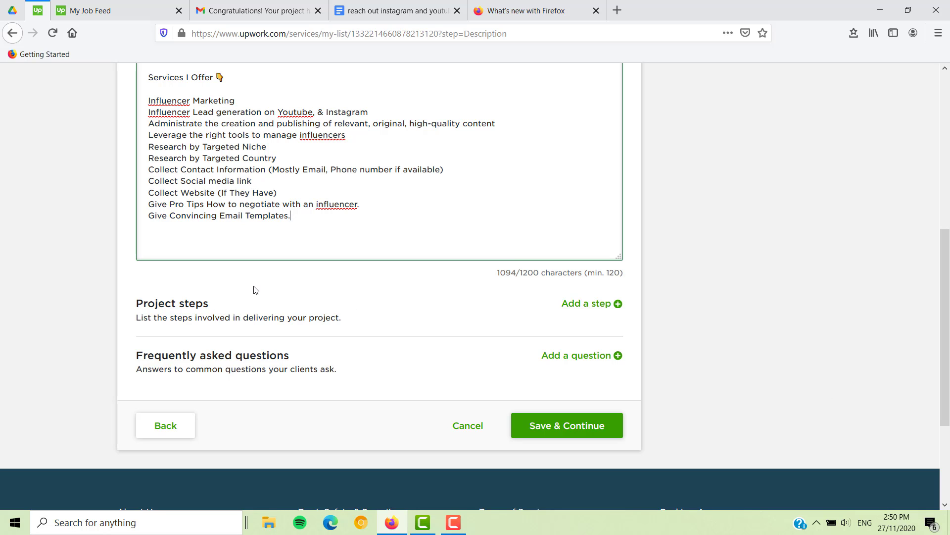
{"action": "mouse_move", "coordinate": [225, 312]}
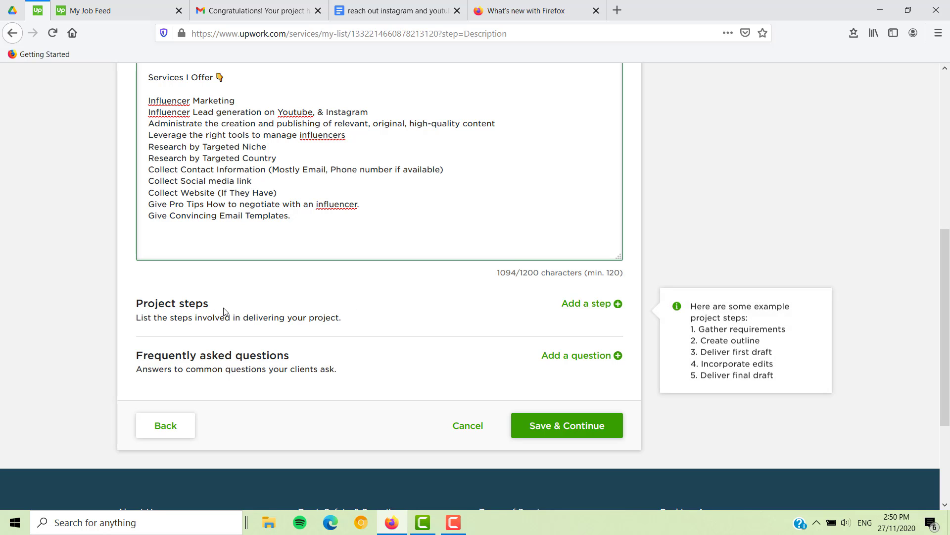
{"action": "left_click", "coordinate": [587, 303]}
{"action": "scroll", "coordinate": [210, 269], "scroll_direction": "down", "scroll_amount": 3}
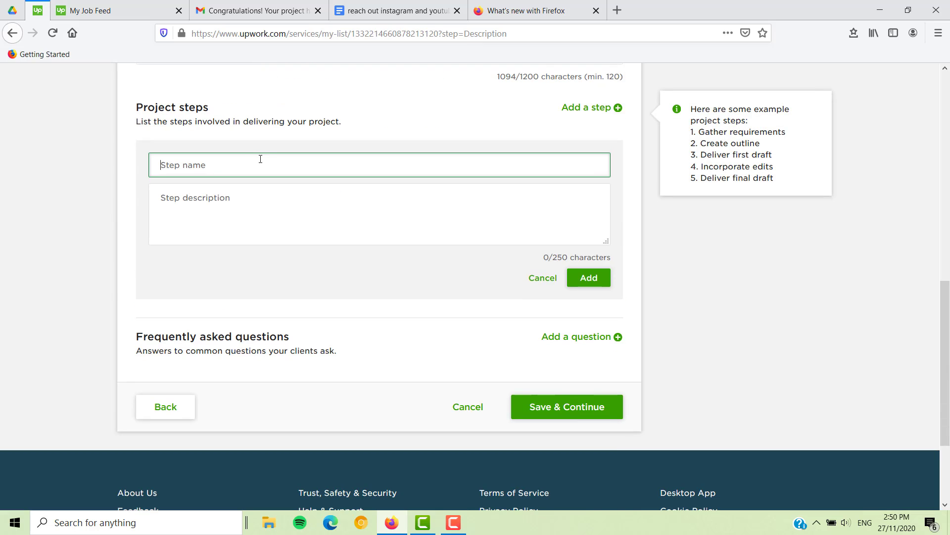
{"action": "type", "text": "g"}
{"action": "key", "text": "BackSpace"}
{"action": "key", "text": "BackSpace"}
{"action": "key", "text": "BackSpace"}
{"action": "type", "text": "Gold"}
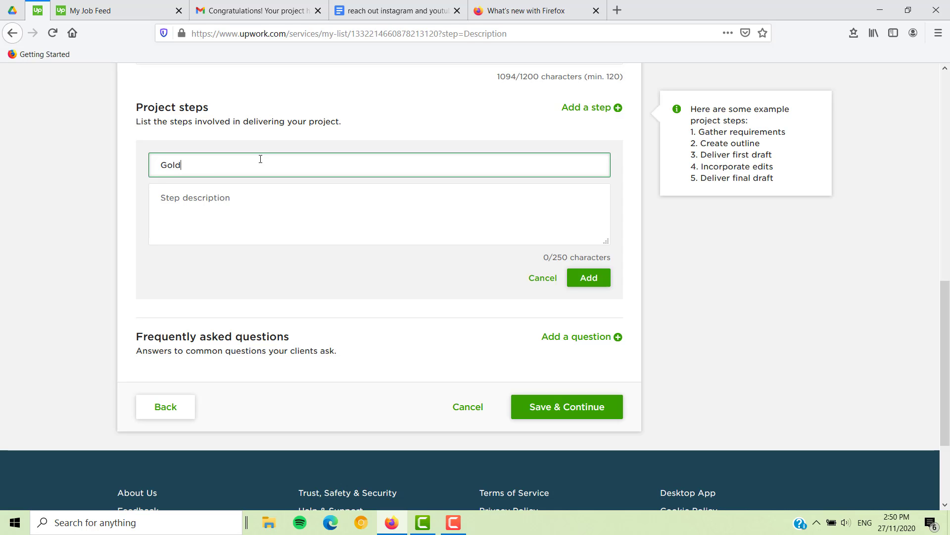
Step: Copy "Bring two targeted influencers to your board." from the Google Docs document into the Gold step's description and add the step
{"action": "left_click", "coordinate": [259, 212]}
{"action": "left_click", "coordinate": [424, 10]}
{"action": "scroll", "coordinate": [474, 338], "scroll_direction": "down", "scroll_amount": 4}
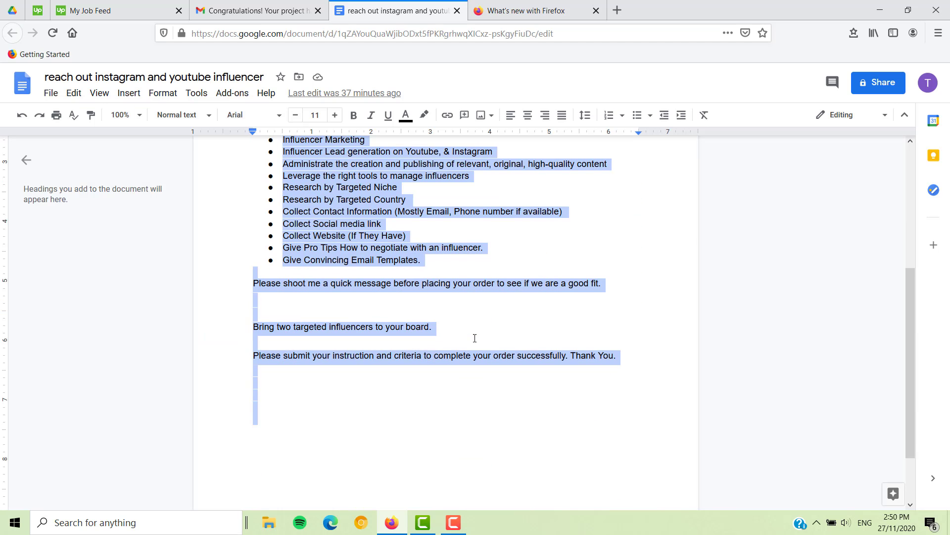
{"action": "scroll", "coordinate": [475, 338], "scroll_direction": "down", "scroll_amount": 2}
{"action": "left_click", "coordinate": [431, 330]}
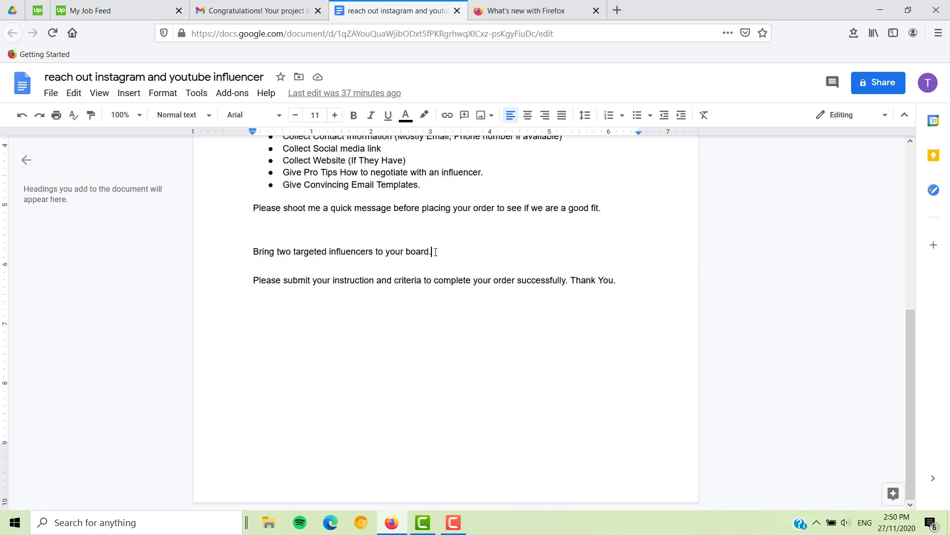
{"action": "left_click_drag", "start_coordinate": [435, 252], "coordinate": [247, 248]}
{"action": "key", "text": "ctrl+c"}
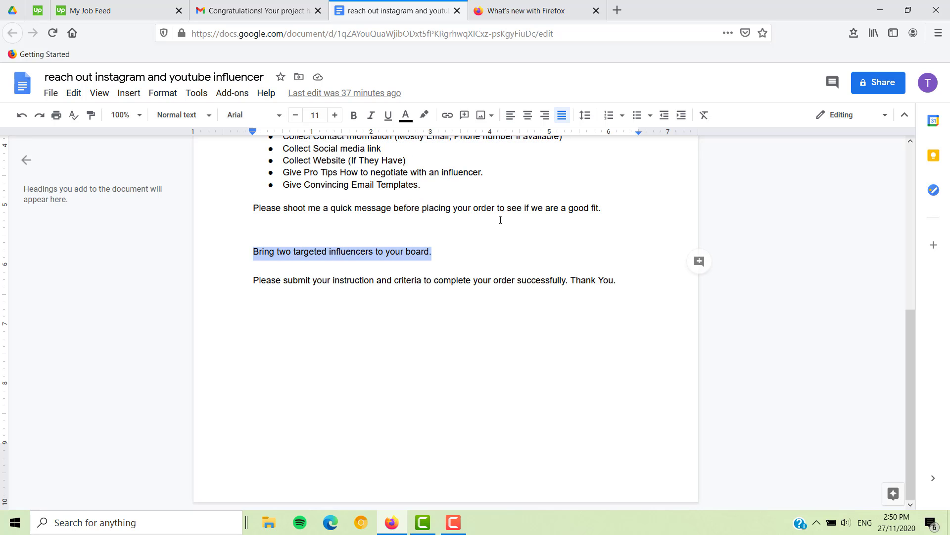
{"action": "left_click", "coordinate": [45, 10]}
{"action": "key", "text": "ctrl+v"}
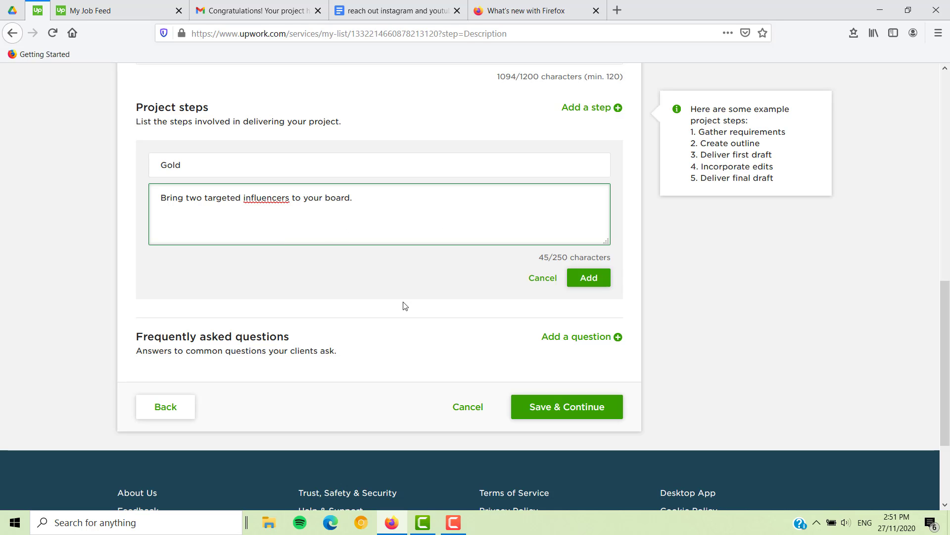
{"action": "left_click", "coordinate": [594, 277]}
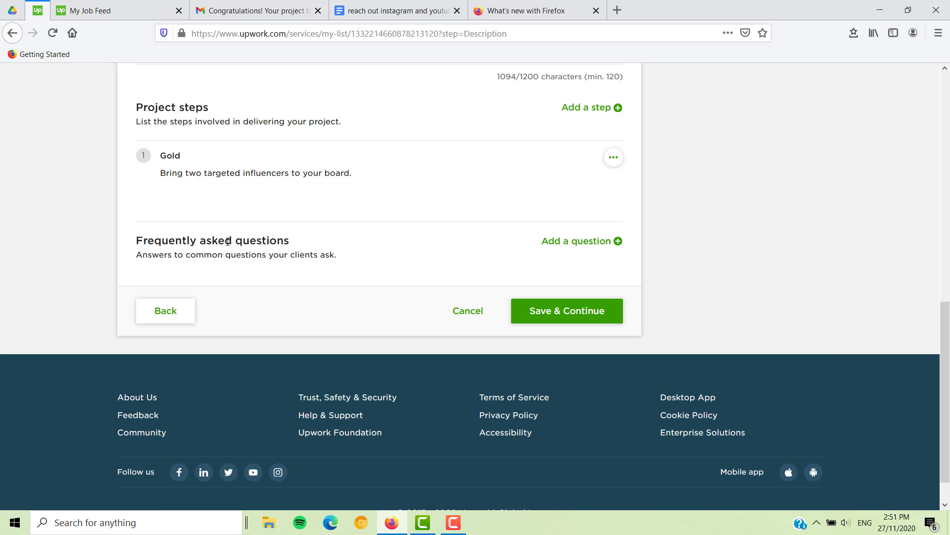
Step: Save the project description and continue to the client requirements
{"action": "scroll", "coordinate": [361, 250], "scroll_direction": "up", "scroll_amount": 2}
{"action": "scroll", "coordinate": [407, 256], "scroll_direction": "down", "scroll_amount": 3}
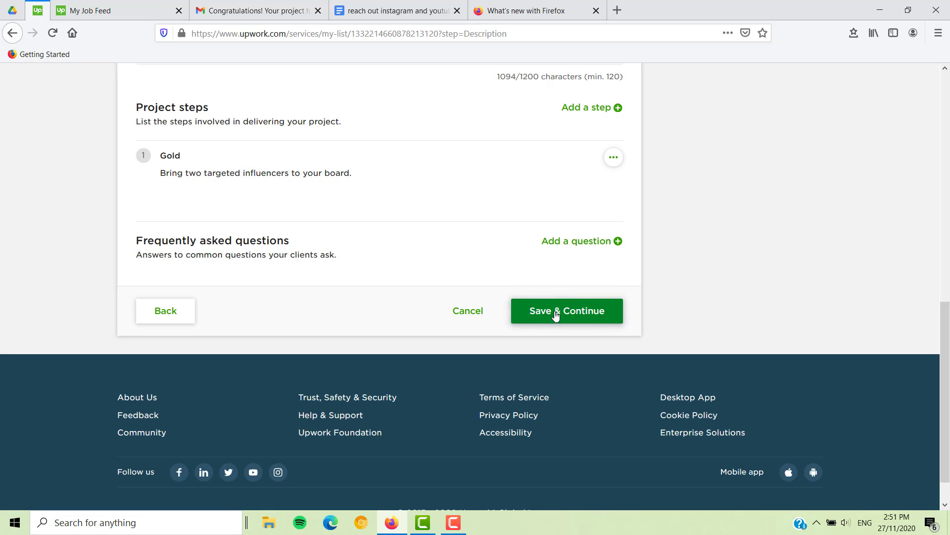
{"action": "left_click", "coordinate": [555, 315]}
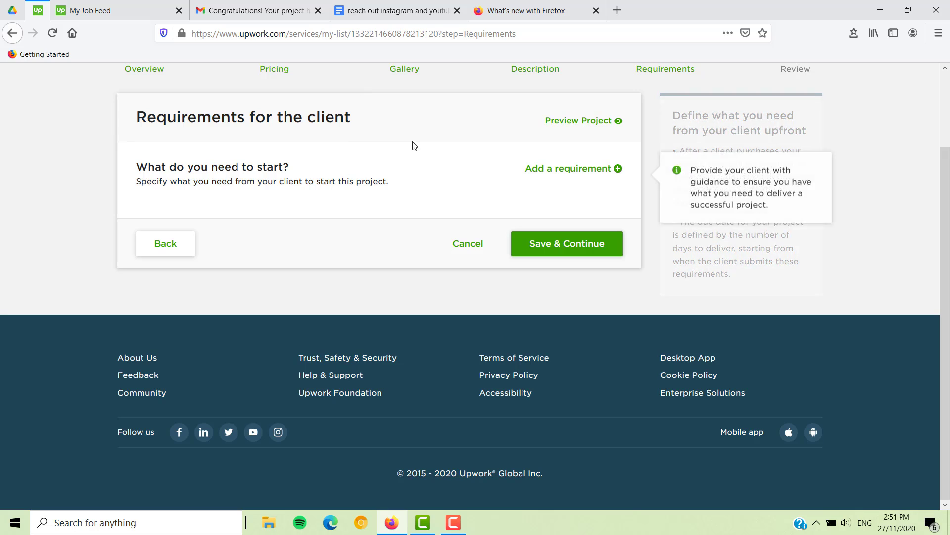
Step: Start a new client requirement with File attachment as the answer type and mark it as mandatory
{"action": "left_click", "coordinate": [568, 169]}
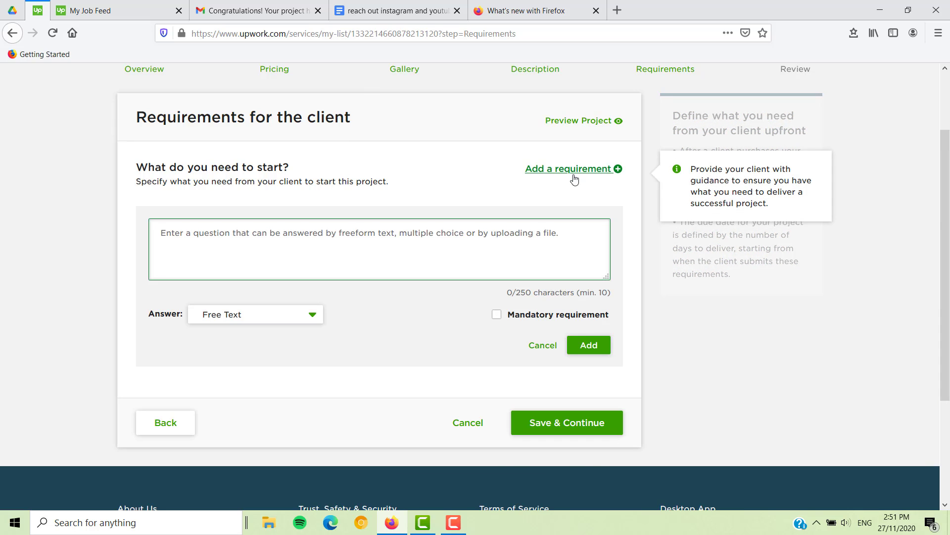
{"action": "left_click", "coordinate": [235, 318]}
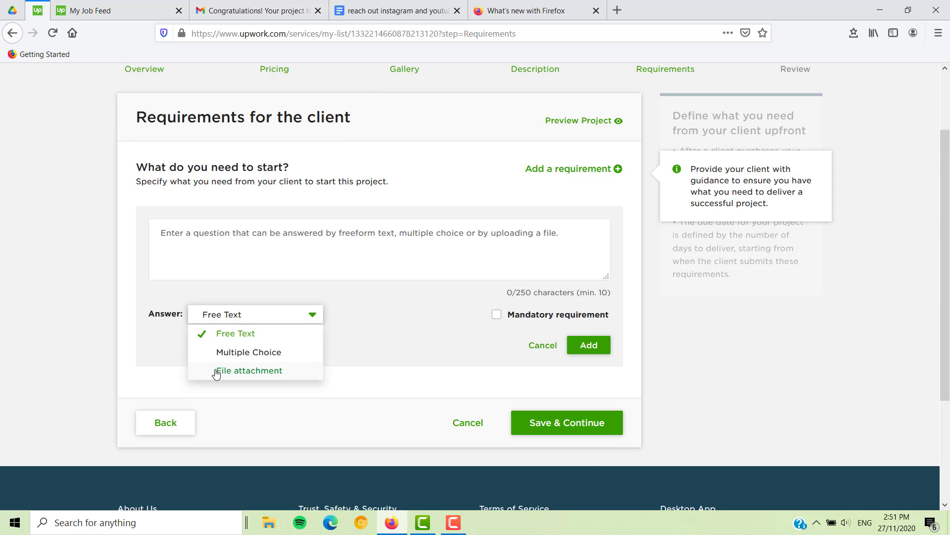
{"action": "left_click", "coordinate": [255, 376]}
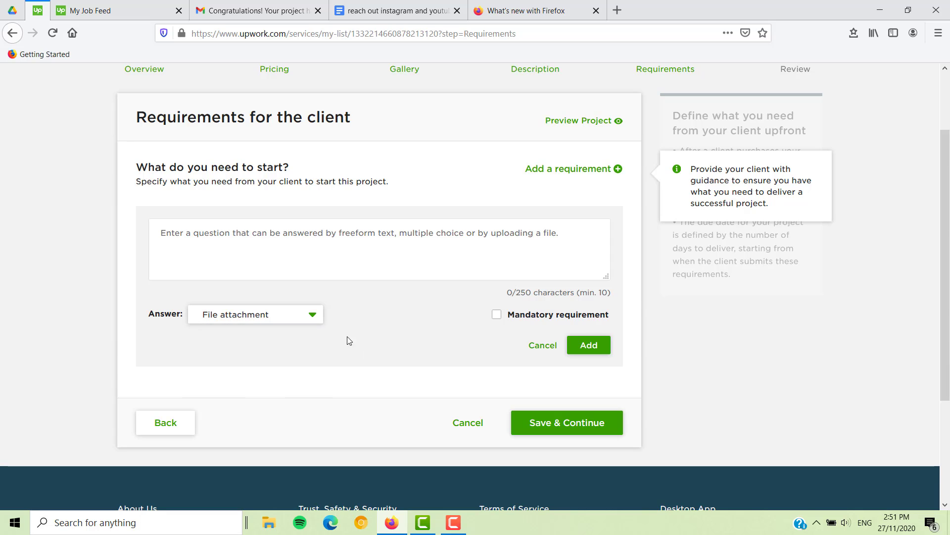
{"action": "left_click", "coordinate": [497, 314]}
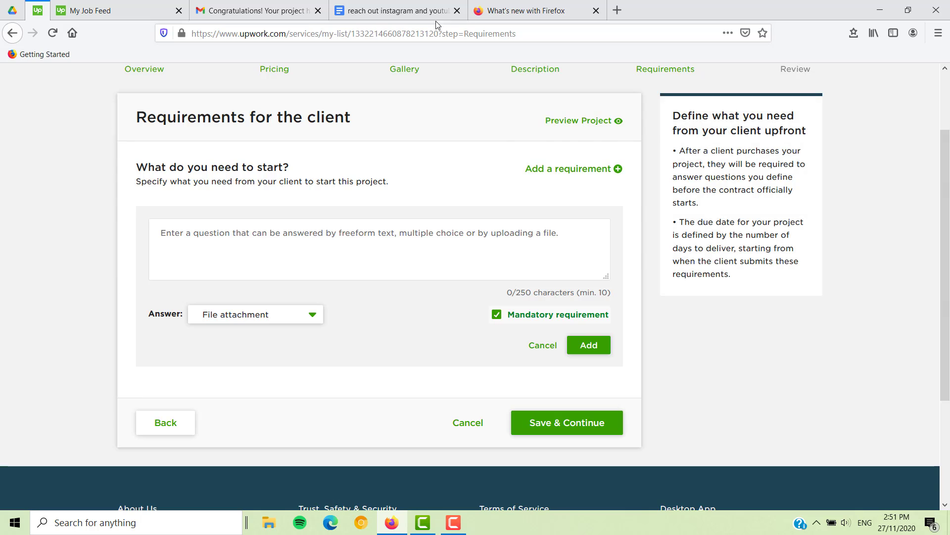
Step: Copy the "Please submit your instruction and criteria" sentence from the Google Docs document into the Upwork requirement question and add the requirement
{"action": "left_click", "coordinate": [421, 11]}
{"action": "left_click", "coordinate": [437, 295]}
{"action": "left_click_drag", "start_coordinate": [647, 276], "coordinate": [302, 286]}
{"action": "key", "text": "ctrl+c"}
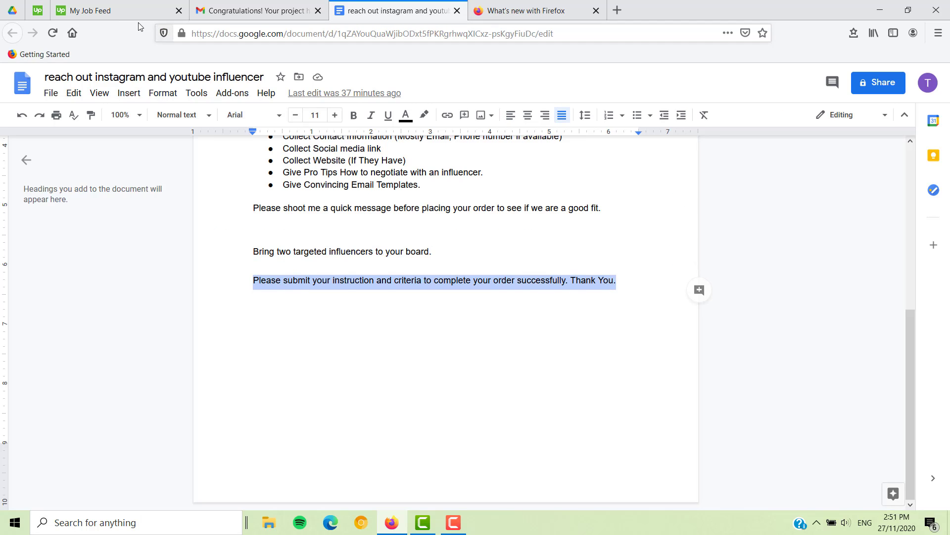
{"action": "left_click", "coordinate": [119, 11]}
{"action": "left_click", "coordinate": [37, 10]}
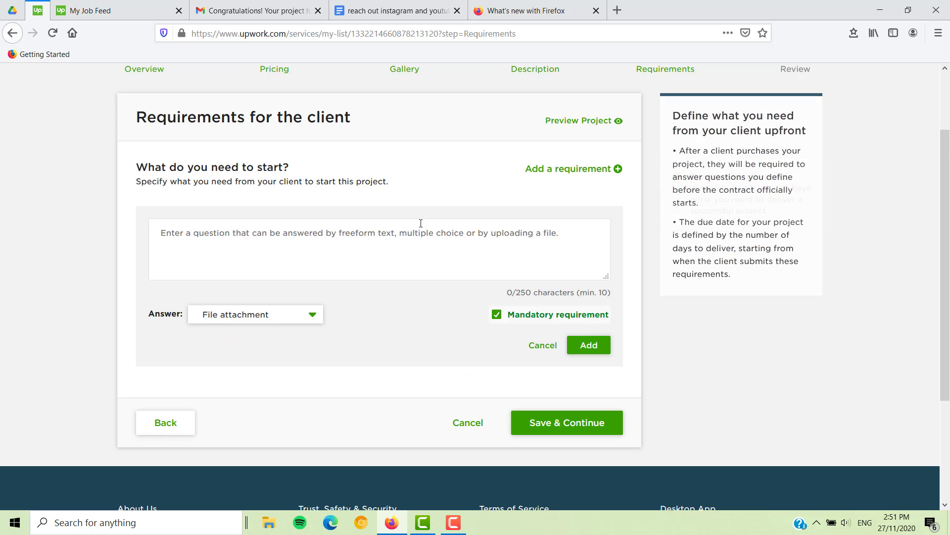
{"action": "left_click", "coordinate": [364, 243]}
{"action": "key", "text": "ctrl+v"}
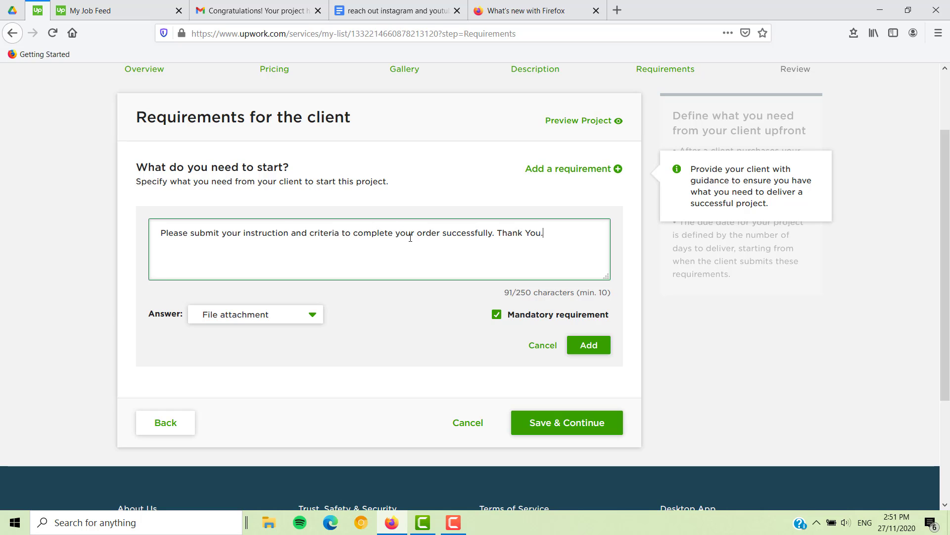
{"action": "scroll", "coordinate": [410, 237], "scroll_direction": "down", "scroll_amount": 2}
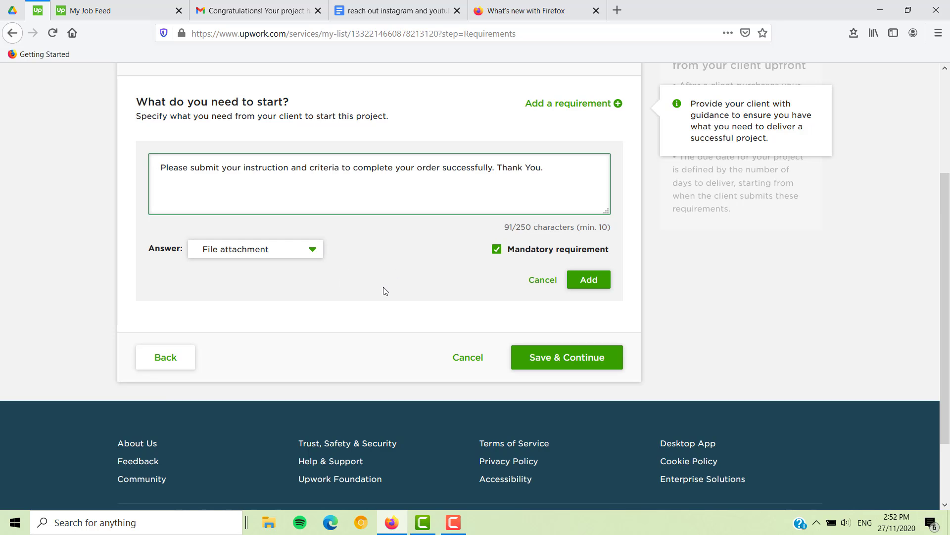
{"action": "left_click", "coordinate": [584, 281]}
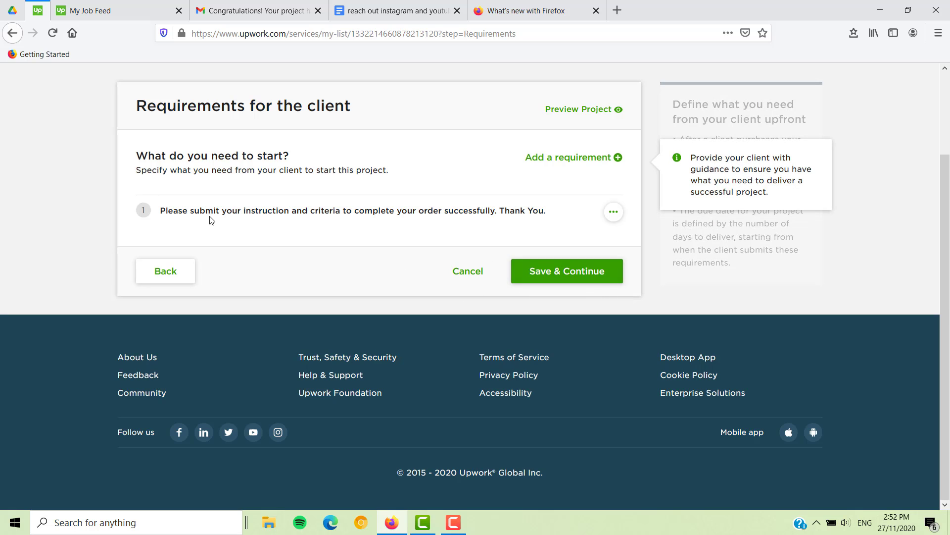
Step: Save the client requirements and set the maximum number of simultaneous projects to 5
{"action": "left_click", "coordinate": [535, 276]}
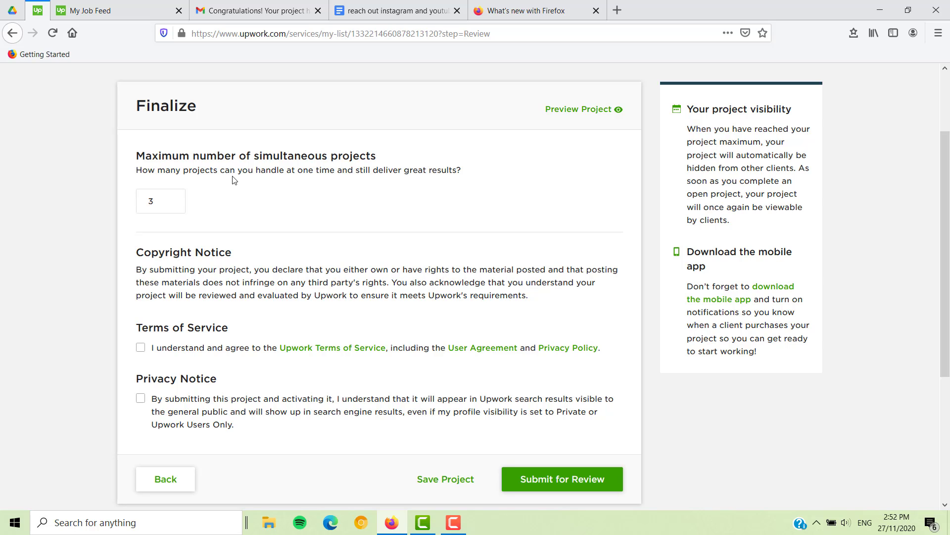
{"action": "left_click_drag", "start_coordinate": [171, 201], "coordinate": [98, 201]}
{"action": "type", "text": "5"}
{"action": "left_click", "coordinate": [408, 199]}
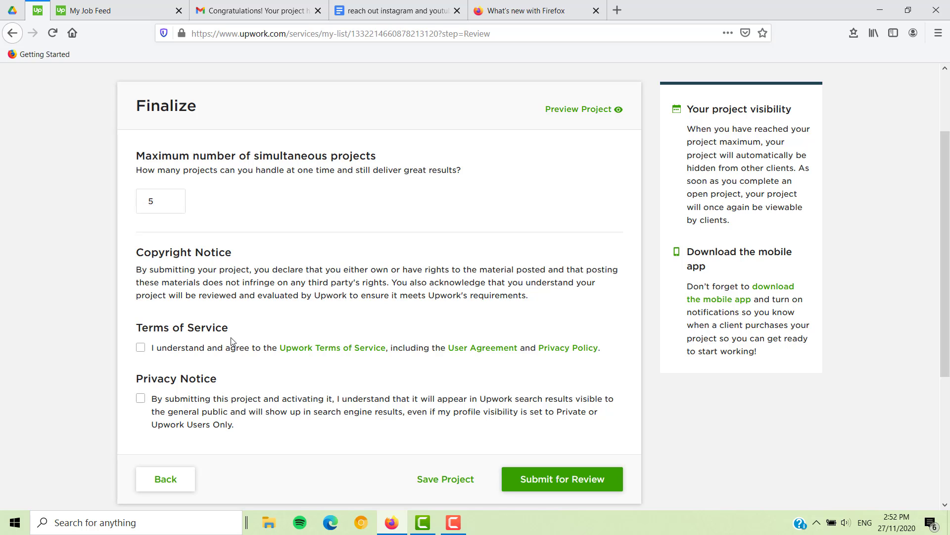
Step: Accept the Terms of Service and the Privacy Notice, and submit the project for review
{"action": "left_click", "coordinate": [141, 347]}
{"action": "scroll", "coordinate": [238, 337], "scroll_direction": "down", "scroll_amount": 5}
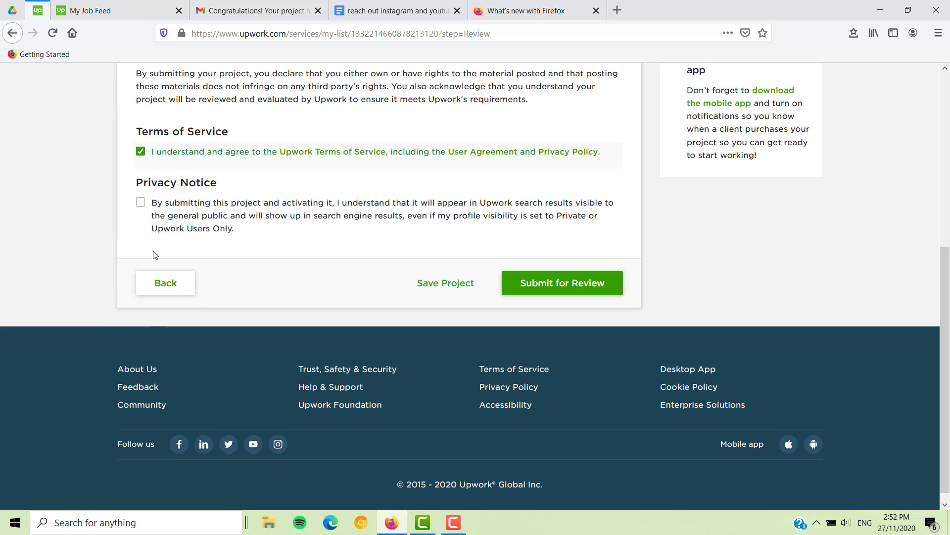
{"action": "left_click", "coordinate": [141, 202]}
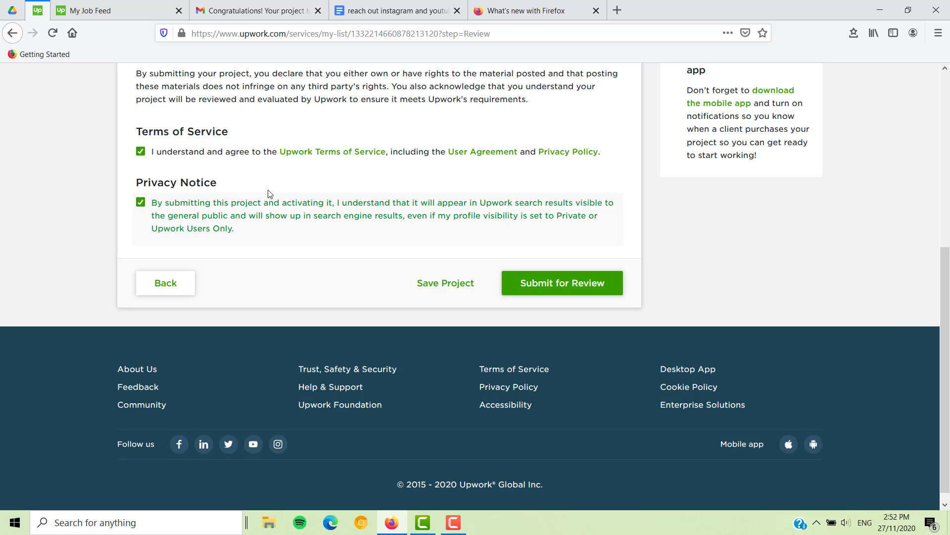
{"action": "scroll", "coordinate": [219, 304], "scroll_direction": "up", "scroll_amount": 2}
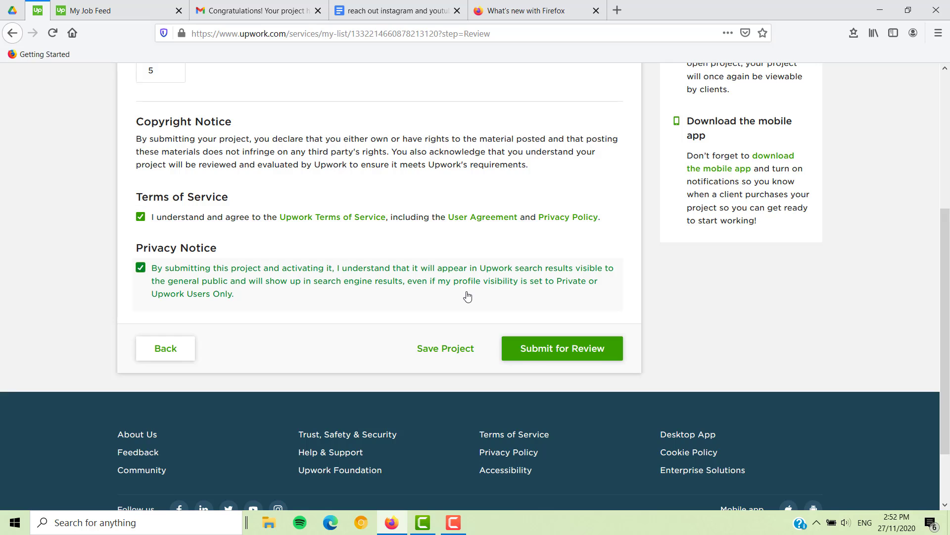
{"action": "scroll", "coordinate": [467, 296], "scroll_direction": "down", "scroll_amount": 2}
{"action": "scroll", "coordinate": [556, 344], "scroll_direction": "up", "scroll_amount": 6}
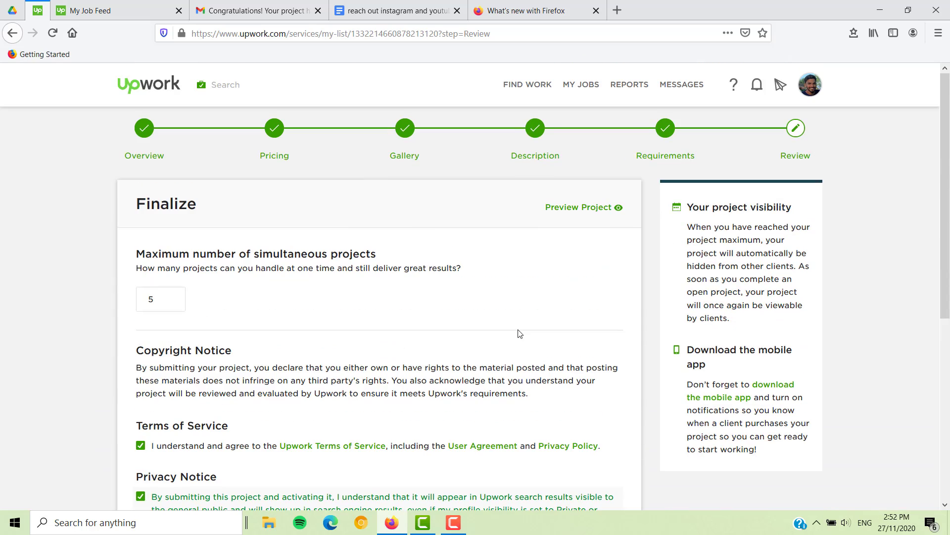
{"action": "scroll", "coordinate": [519, 333], "scroll_direction": "down", "scroll_amount": 5}
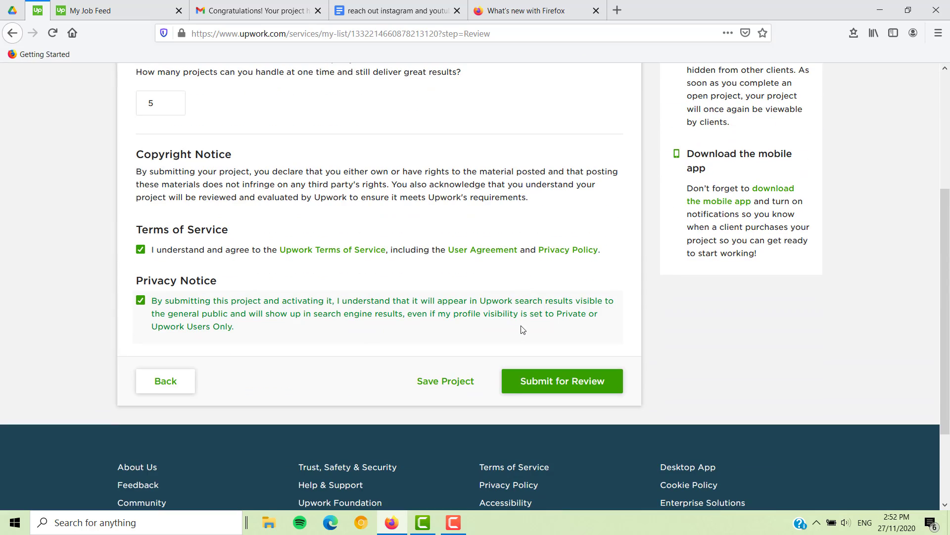
{"action": "left_click", "coordinate": [558, 379]}
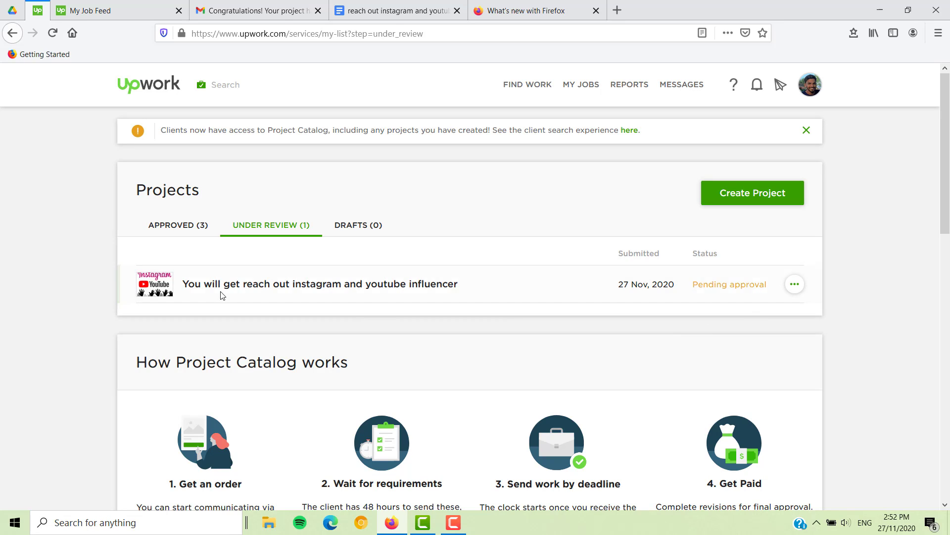
Step: Preview the submitted influencer project as the client sees it, and examine its expanded project details, cover image and pricing
{"action": "right_click", "coordinate": [793, 283]}
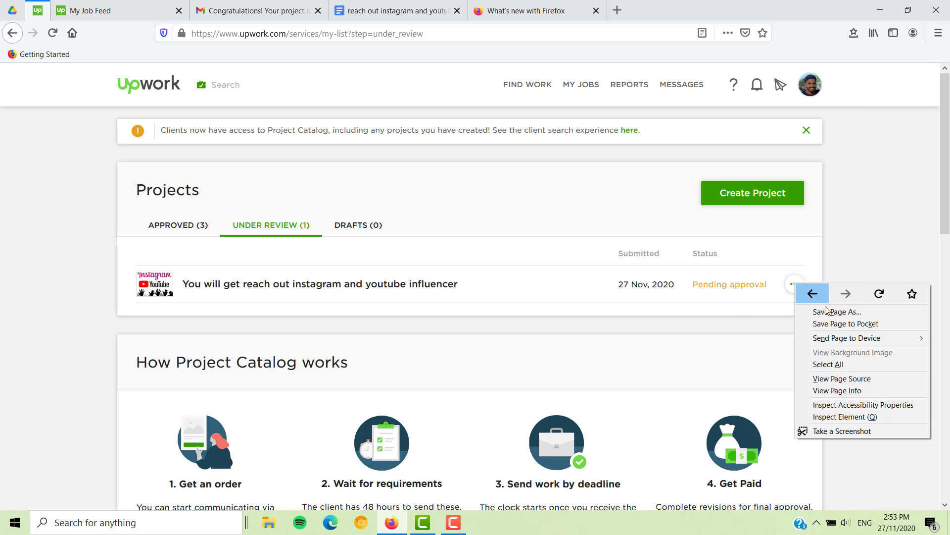
{"action": "left_click", "coordinate": [785, 299]}
{"action": "left_click", "coordinate": [794, 285]}
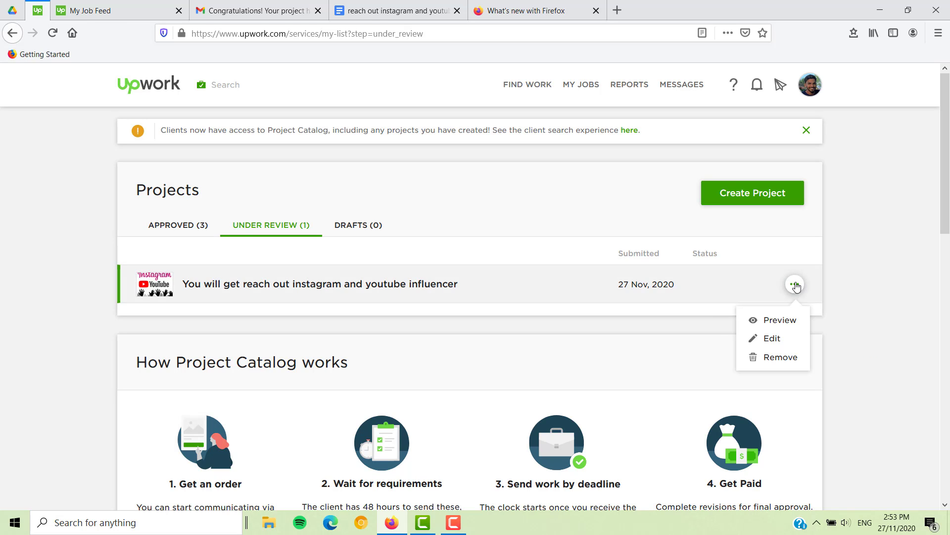
{"action": "left_click", "coordinate": [774, 320]}
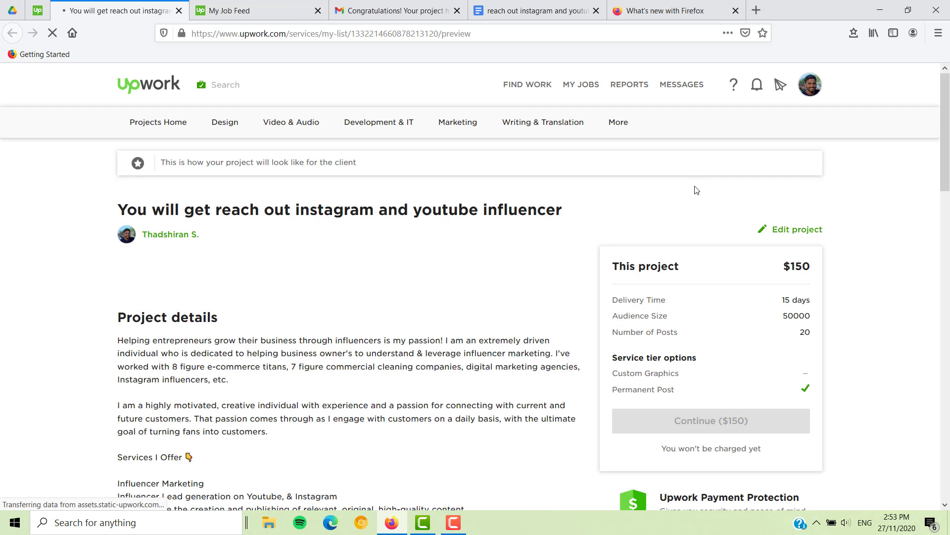
{"action": "scroll", "coordinate": [441, 314], "scroll_direction": "down", "scroll_amount": 7}
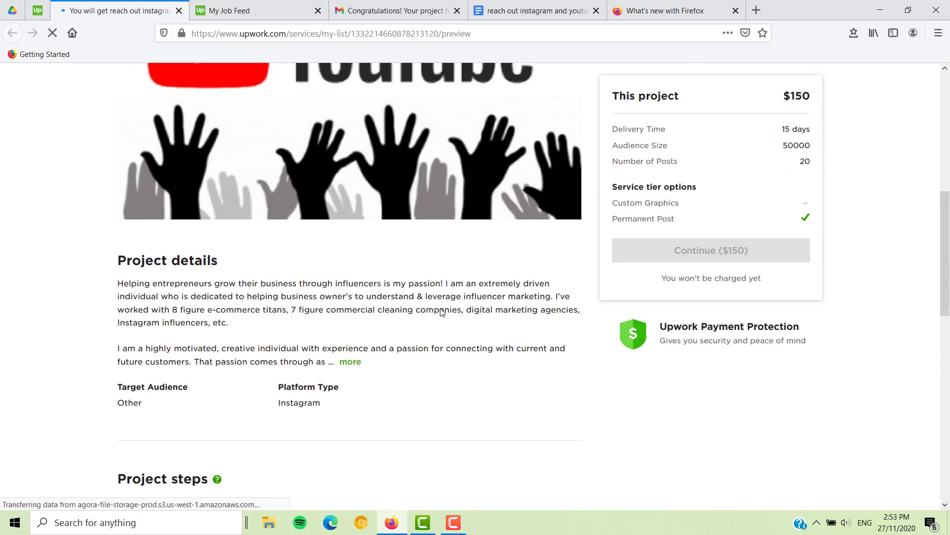
{"action": "scroll", "coordinate": [441, 312], "scroll_direction": "down", "scroll_amount": 3}
{"action": "left_click", "coordinate": [351, 166]}
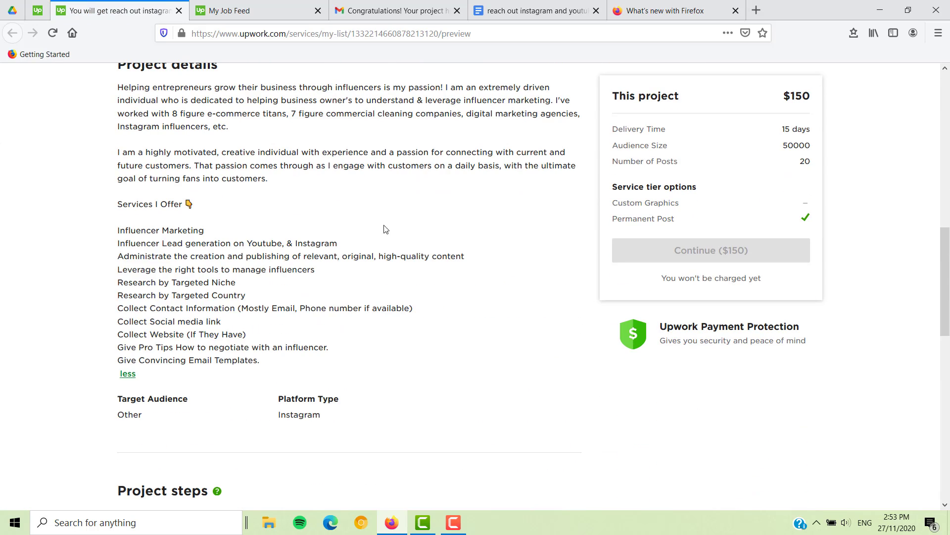
{"action": "scroll", "coordinate": [500, 368], "scroll_direction": "up", "scroll_amount": 10}
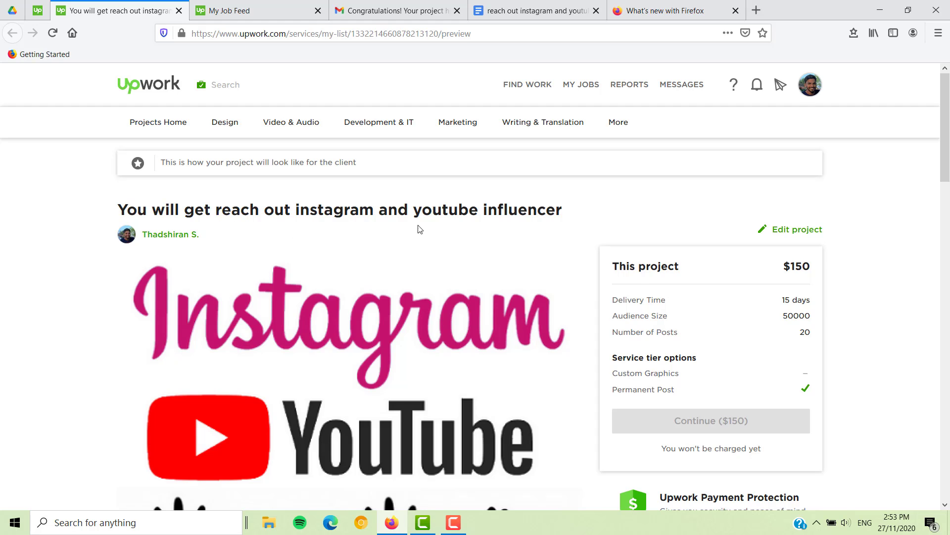
{"action": "scroll", "coordinate": [495, 249], "scroll_direction": "down", "scroll_amount": 2}
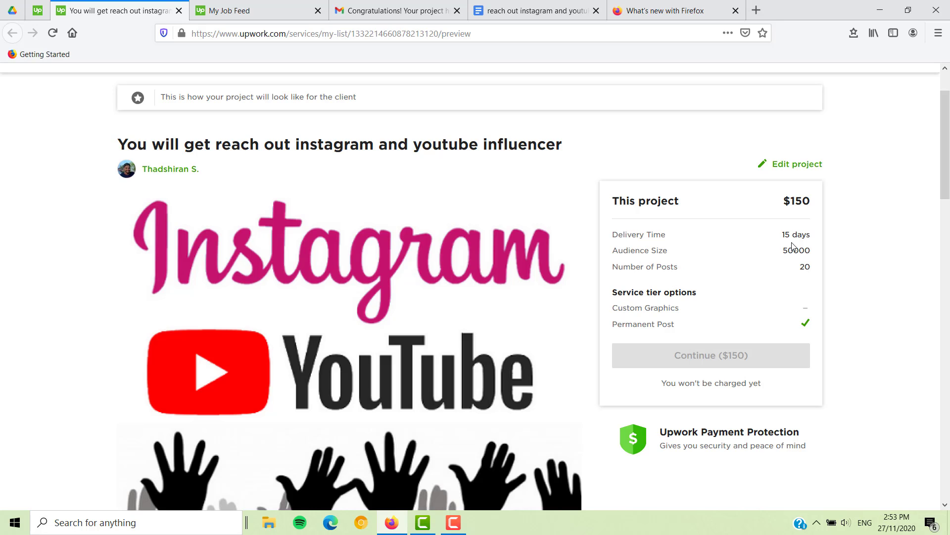
Step: Examine the project steps, requirements and freelancer section of the preview, expand the full freelancer description, and review the page back to the project title
{"action": "scroll", "coordinate": [664, 286], "scroll_direction": "down", "scroll_amount": 10}
{"action": "scroll", "coordinate": [371, 312], "scroll_direction": "up", "scroll_amount": 6}
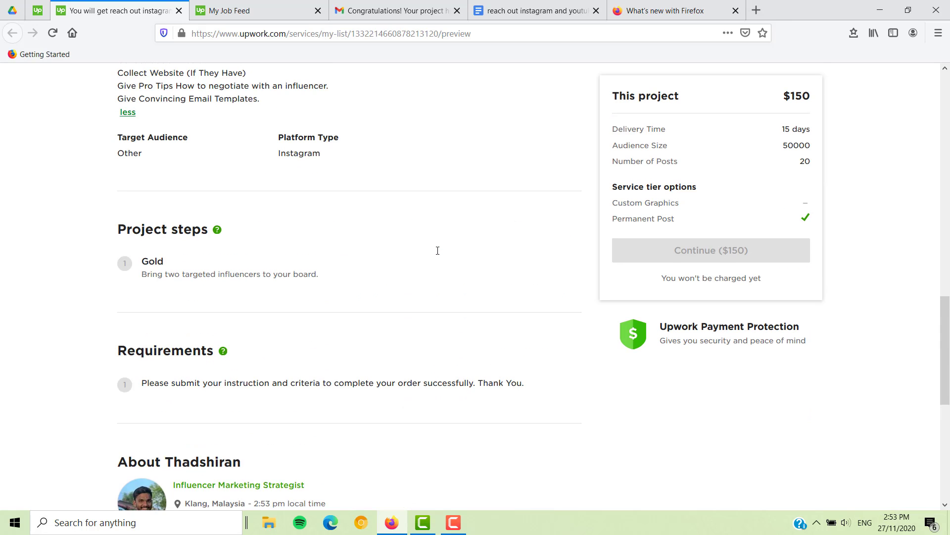
{"action": "scroll", "coordinate": [437, 248], "scroll_direction": "down", "scroll_amount": 4}
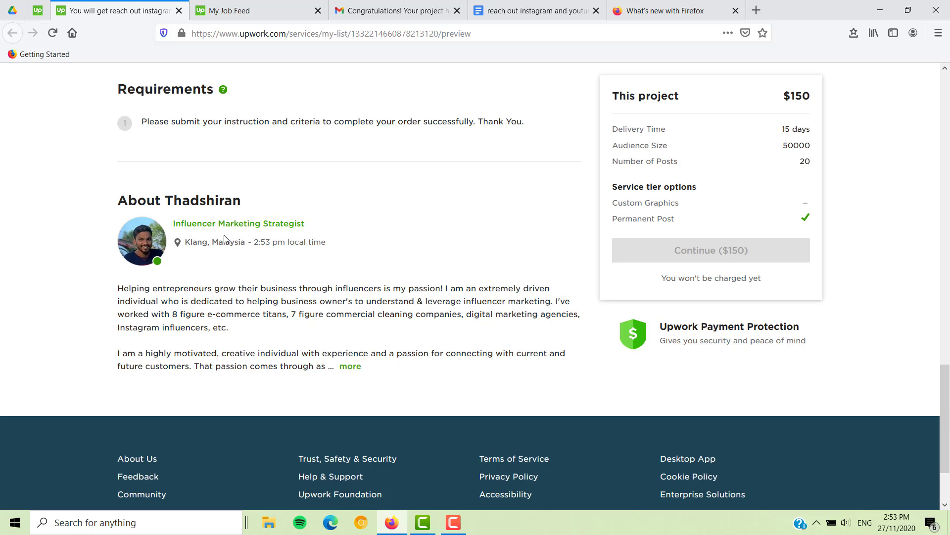
{"action": "scroll", "coordinate": [465, 327], "scroll_direction": "up", "scroll_amount": 4}
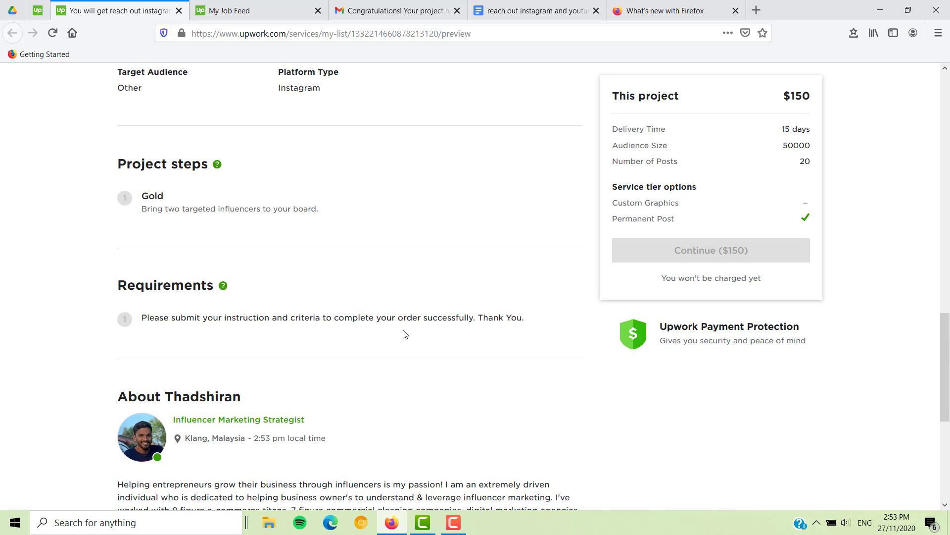
{"action": "scroll", "coordinate": [406, 334], "scroll_direction": "down", "scroll_amount": 4}
{"action": "left_click", "coordinate": [350, 367]}
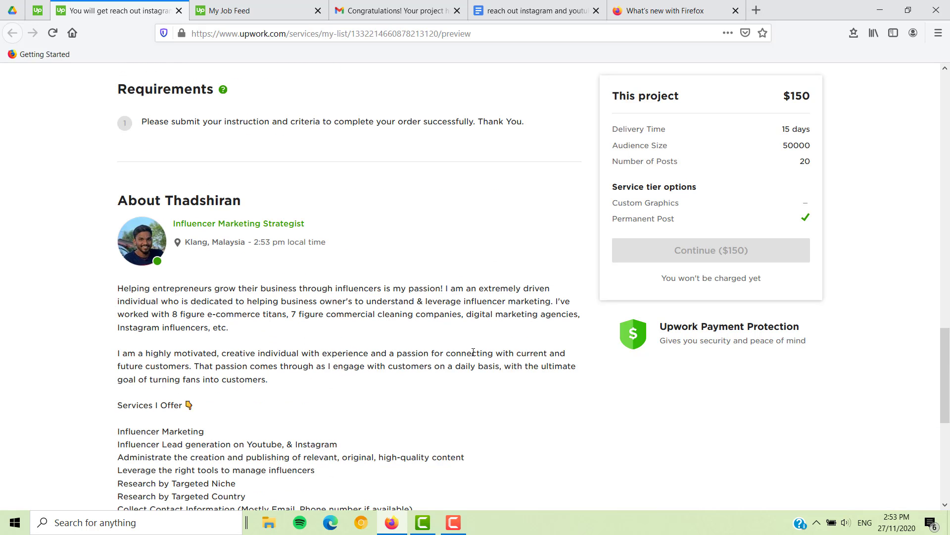
{"action": "scroll", "coordinate": [474, 352], "scroll_direction": "up", "scroll_amount": 4}
{"action": "scroll", "coordinate": [471, 353], "scroll_direction": "up", "scroll_amount": 8}
{"action": "scroll", "coordinate": [460, 352], "scroll_direction": "down", "scroll_amount": 7}
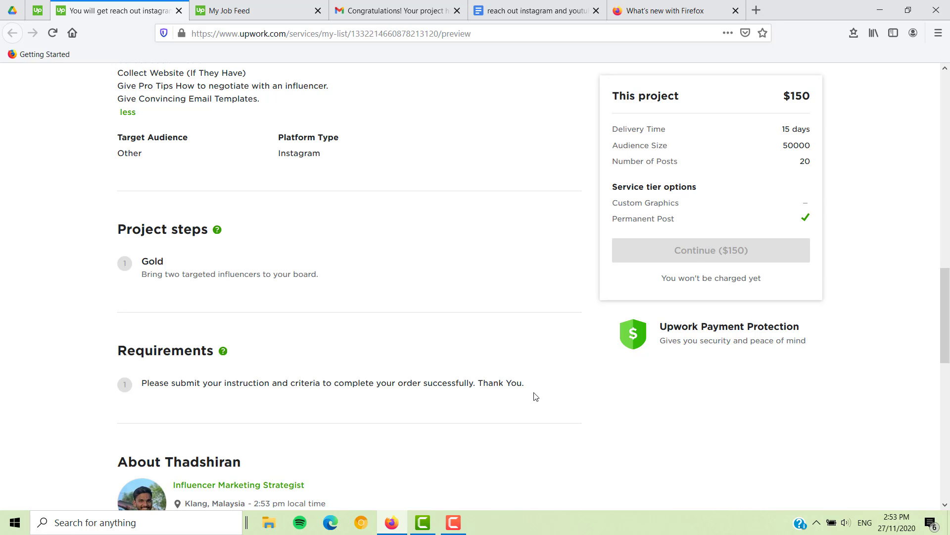
{"action": "scroll", "coordinate": [535, 396], "scroll_direction": "up", "scroll_amount": 7}
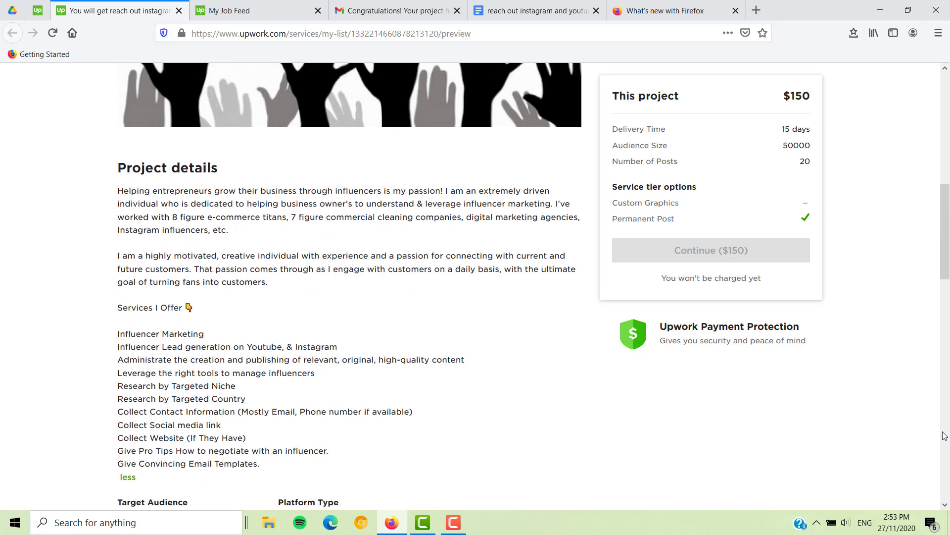
{"action": "scroll", "coordinate": [944, 436], "scroll_direction": "up", "scroll_amount": 9}
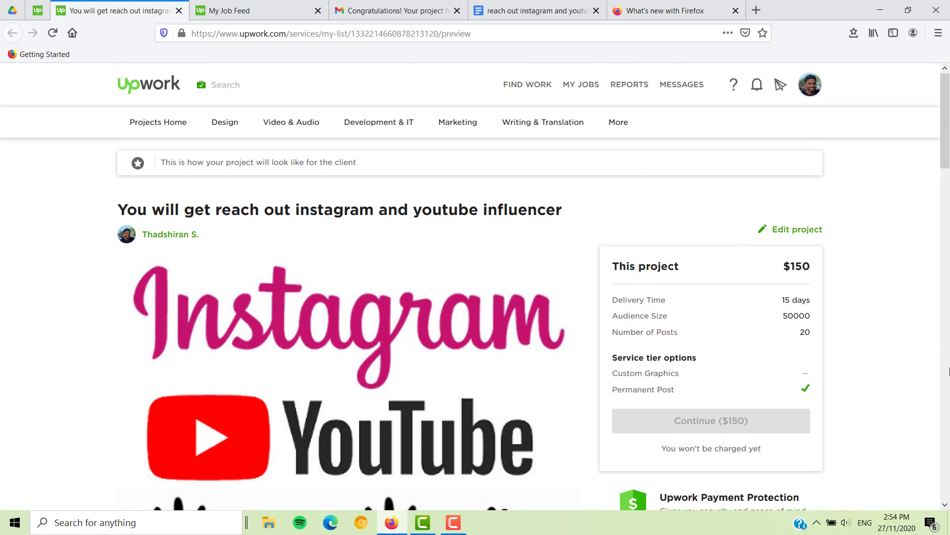